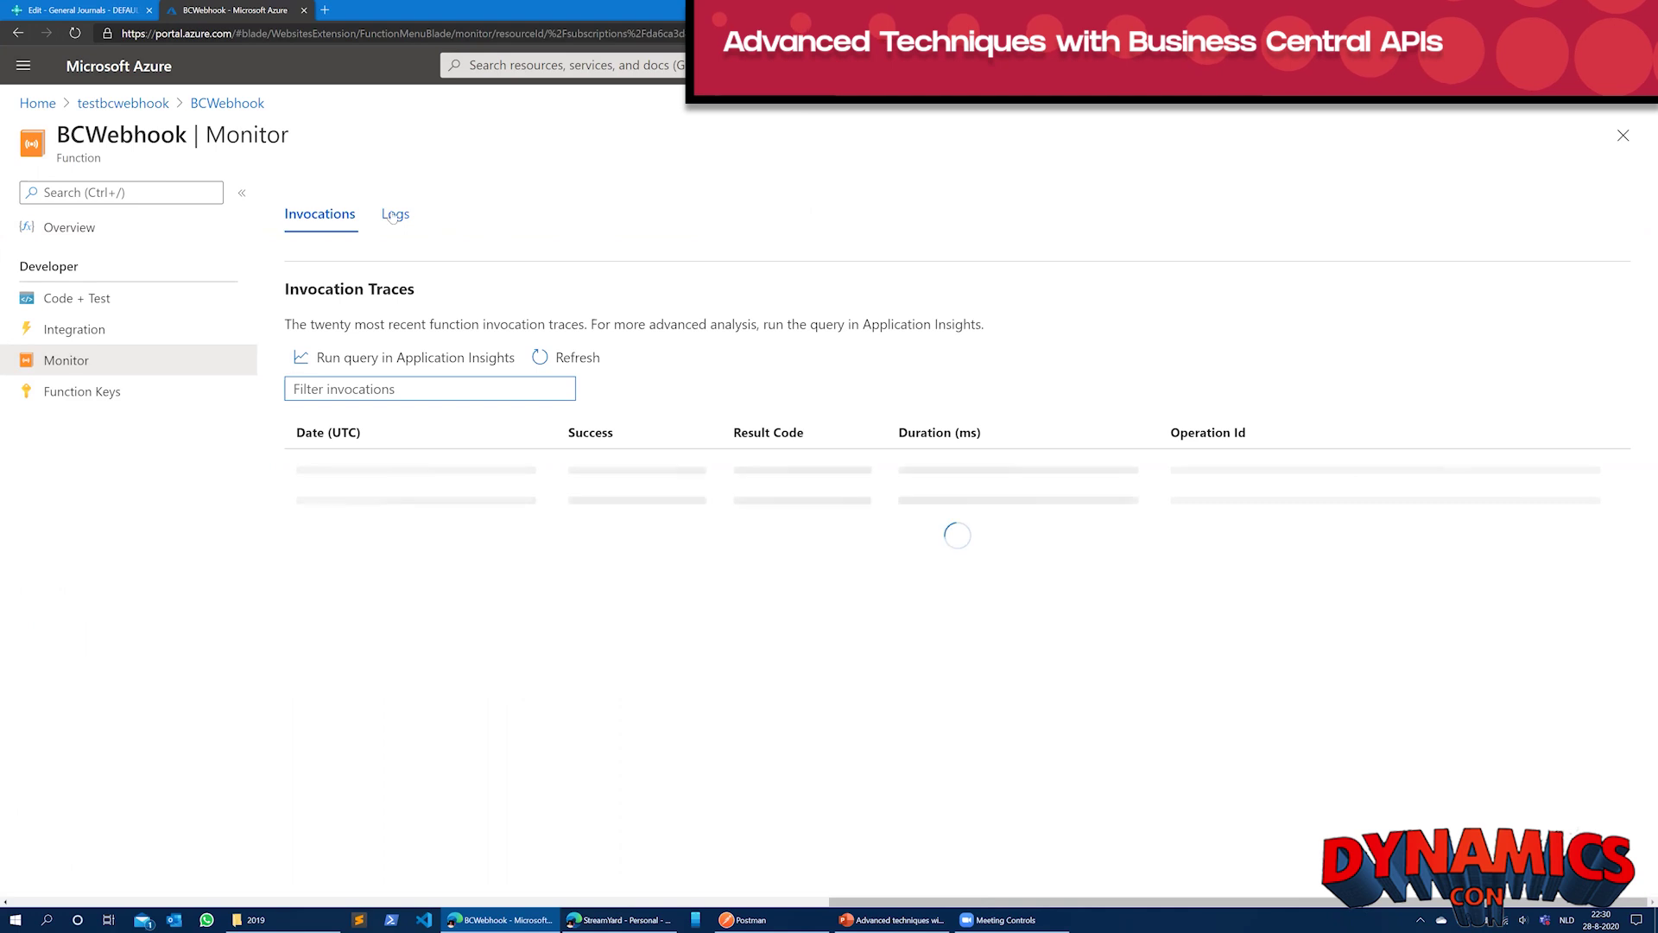
- Open the BCWebhook function's live logs in Azure, and in Postman send the Webhook folder's Create subscription request for customers
click(393, 216)
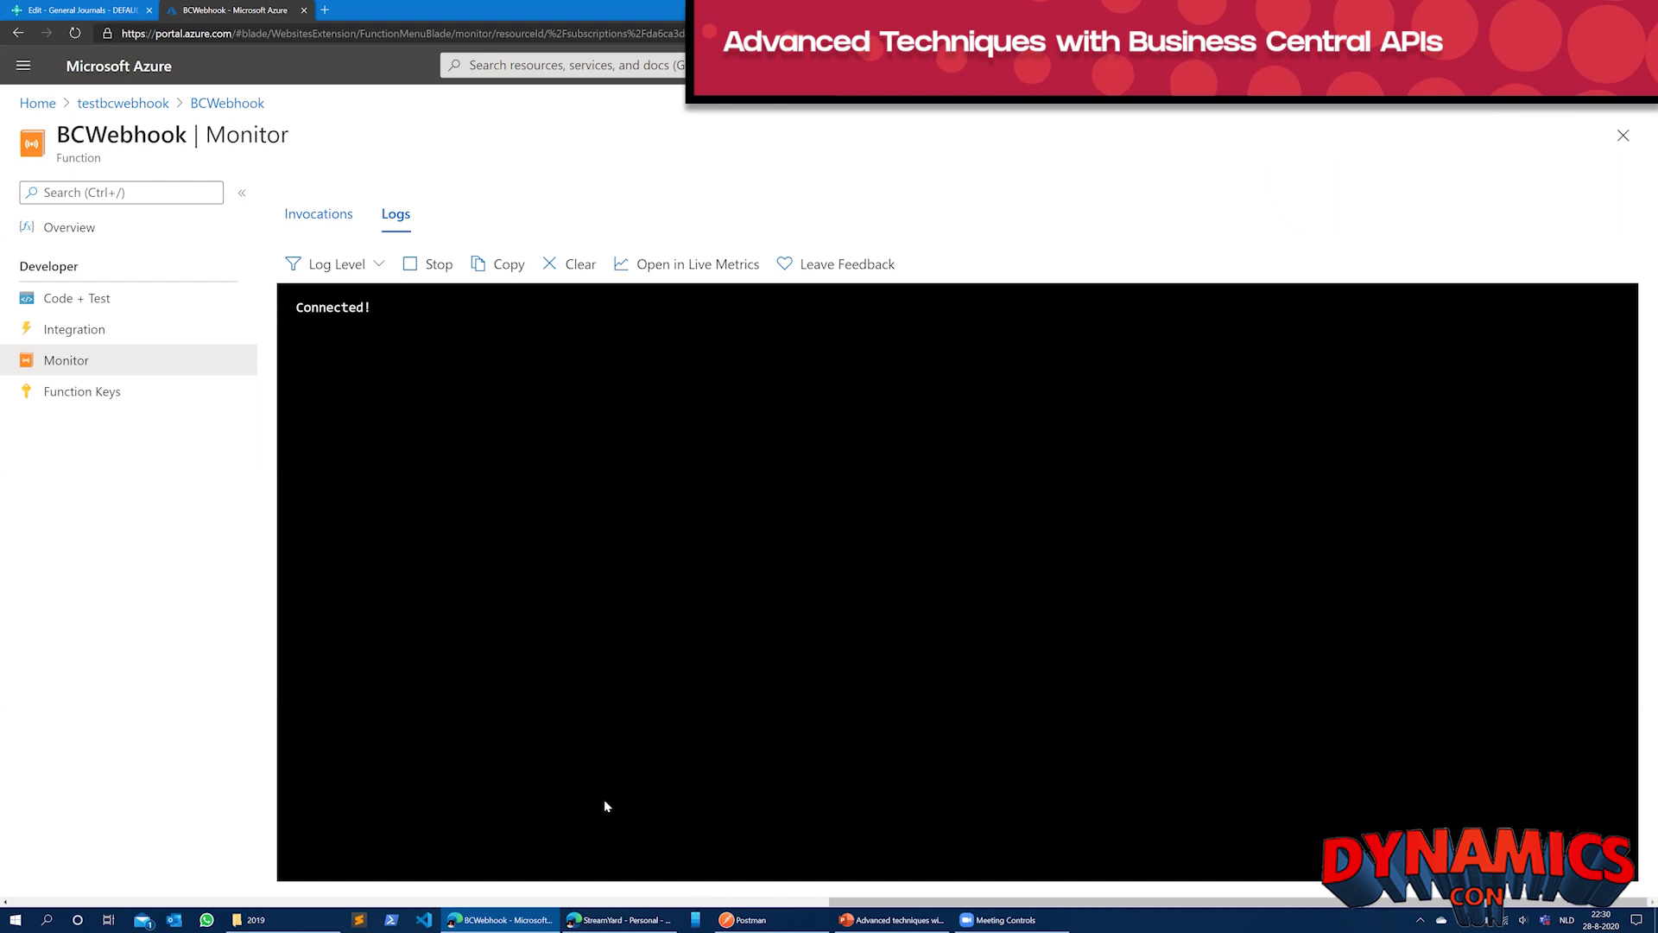
click(756, 918)
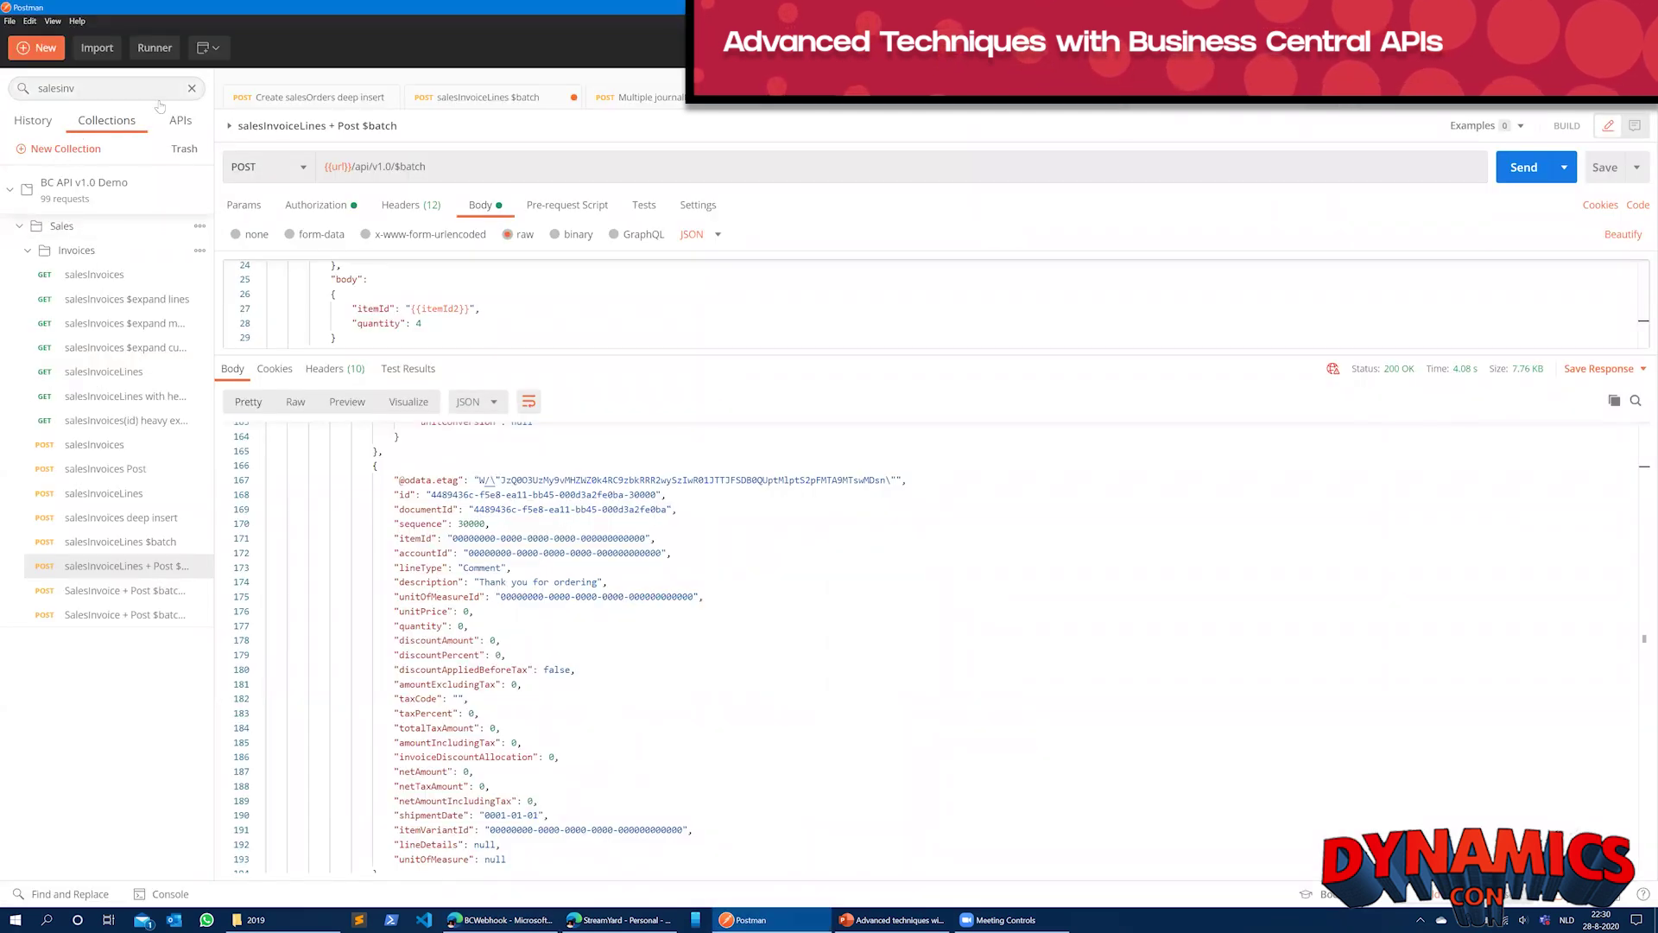
click(192, 88)
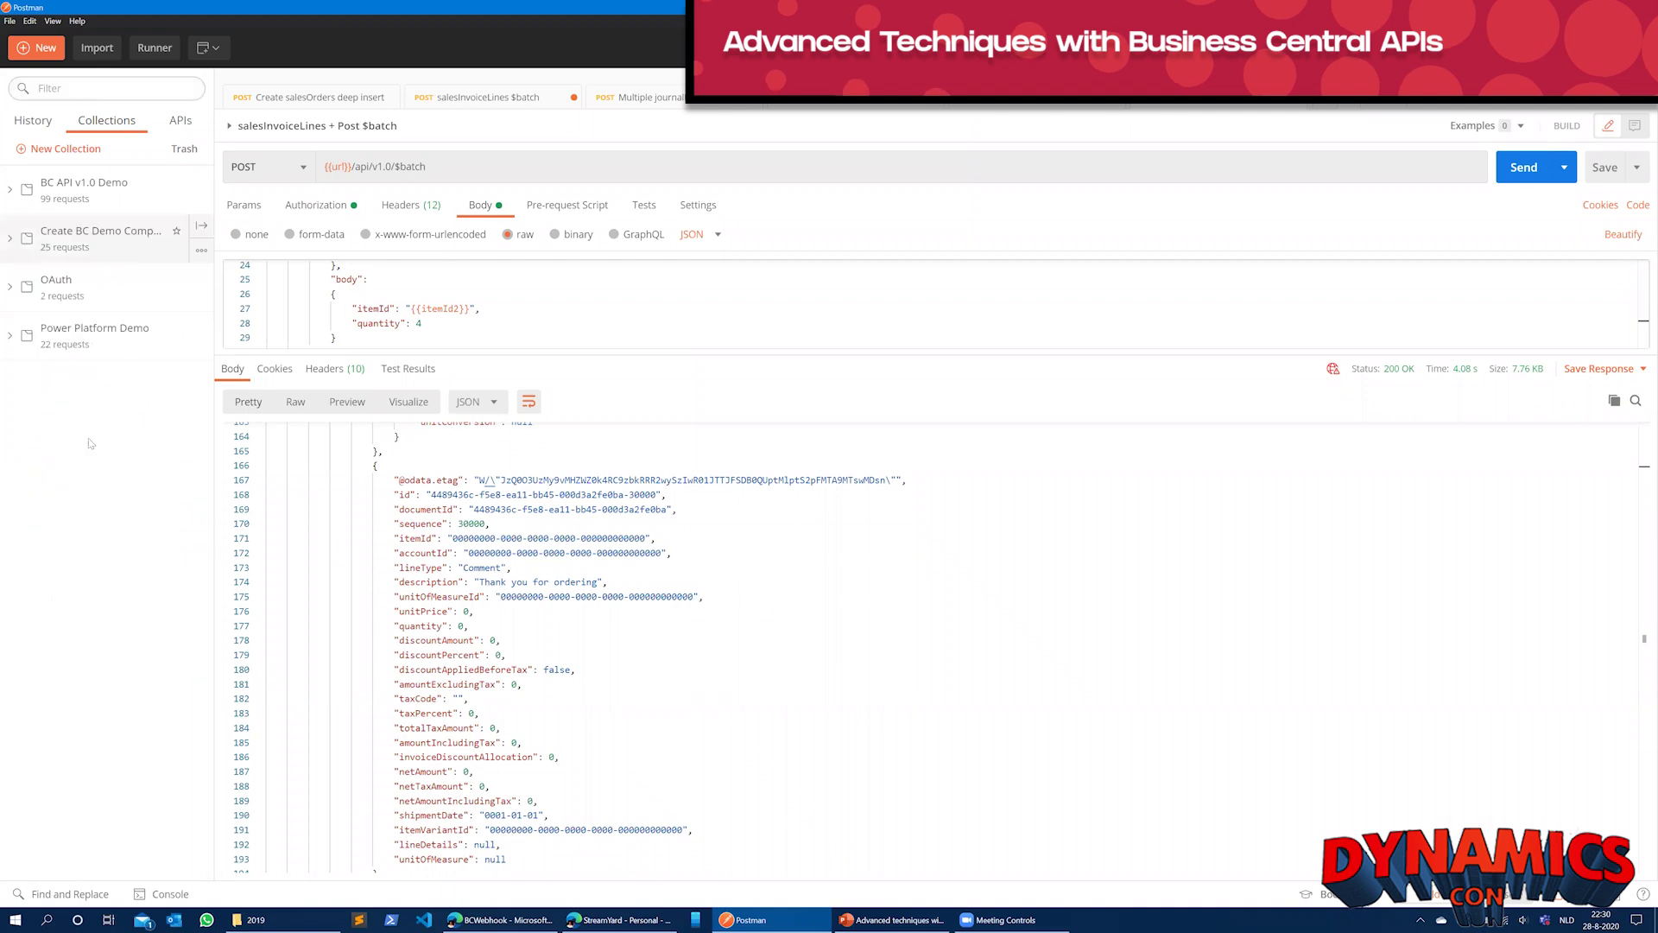
click(10, 189)
click(19, 517)
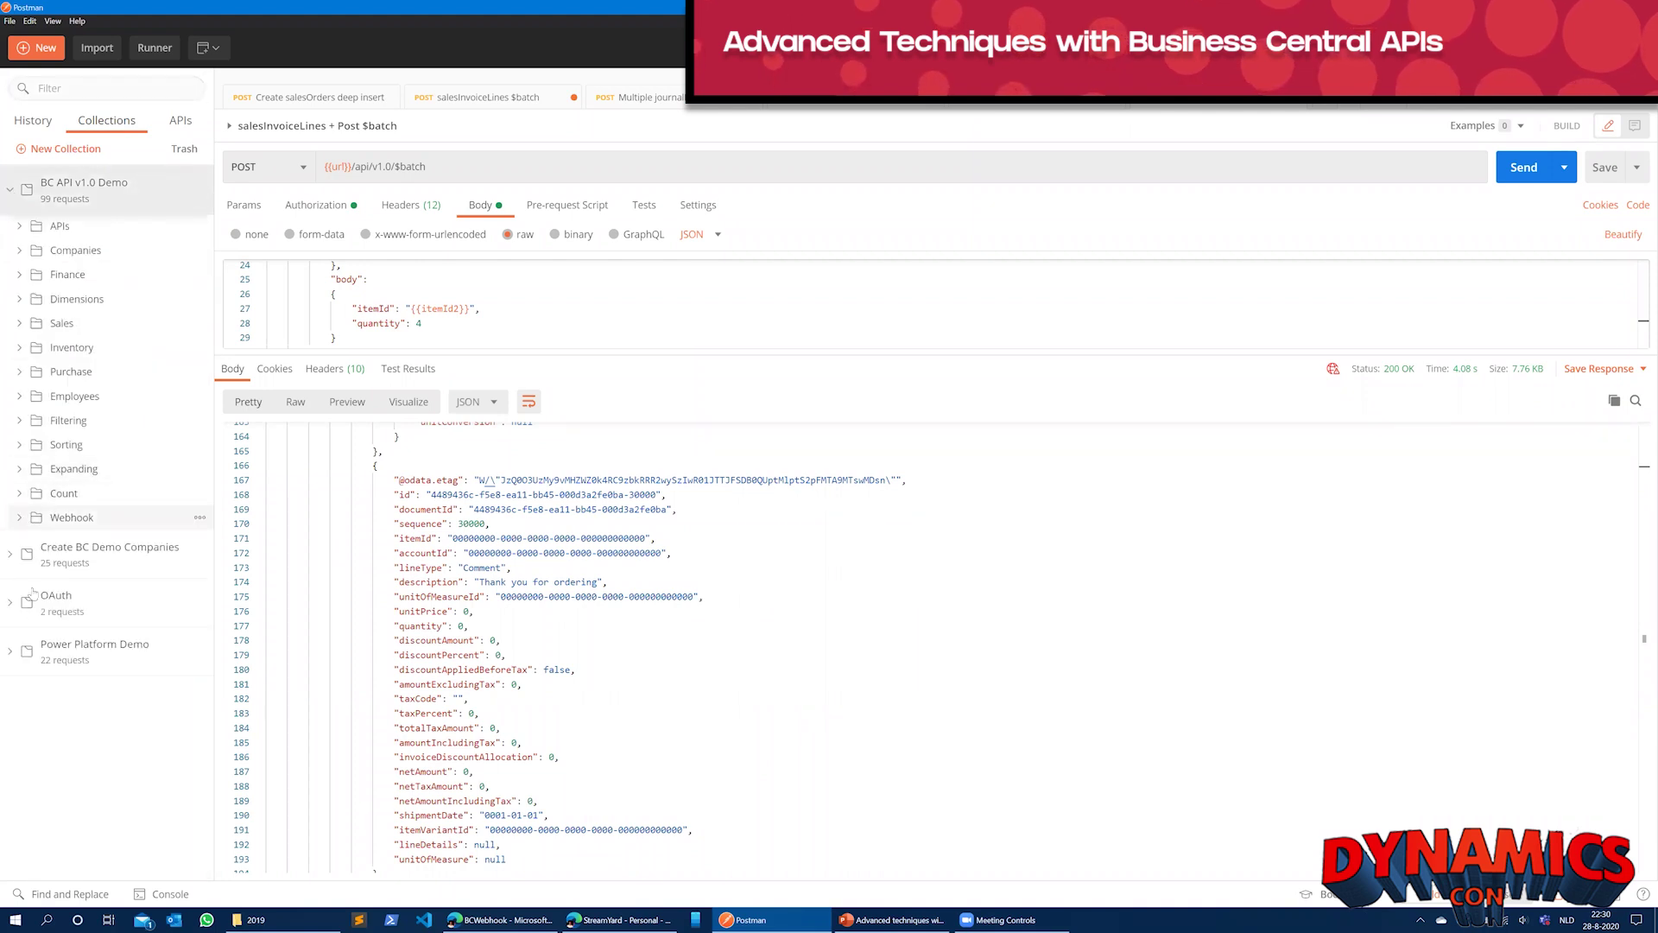
click(69, 590)
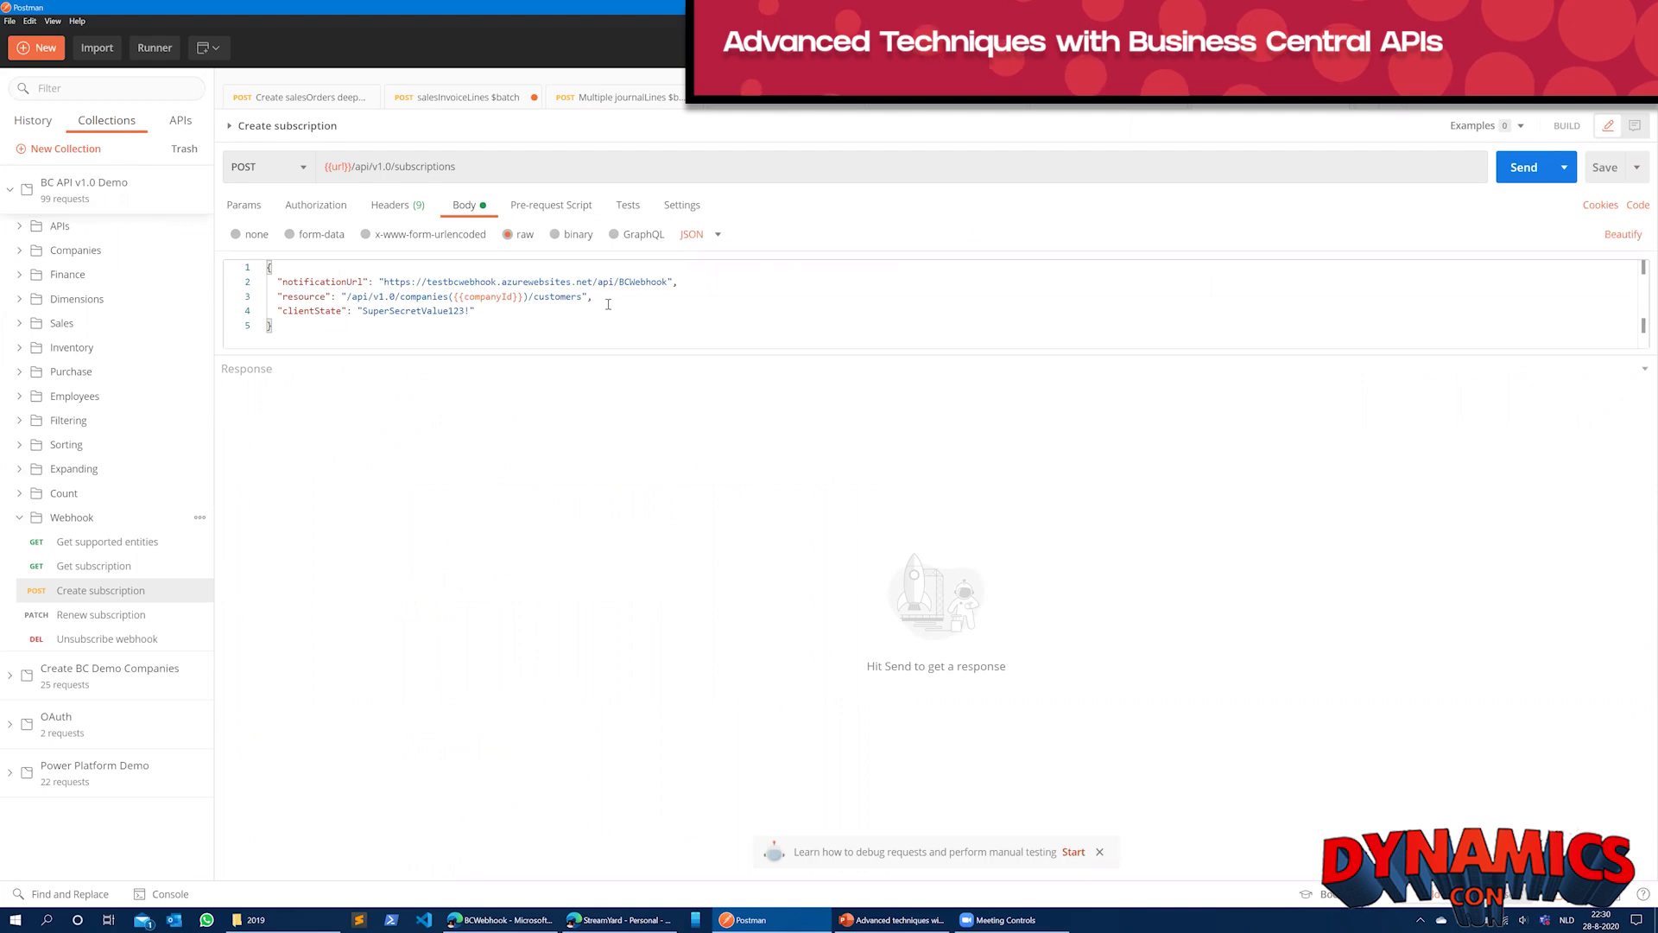
click(1526, 170)
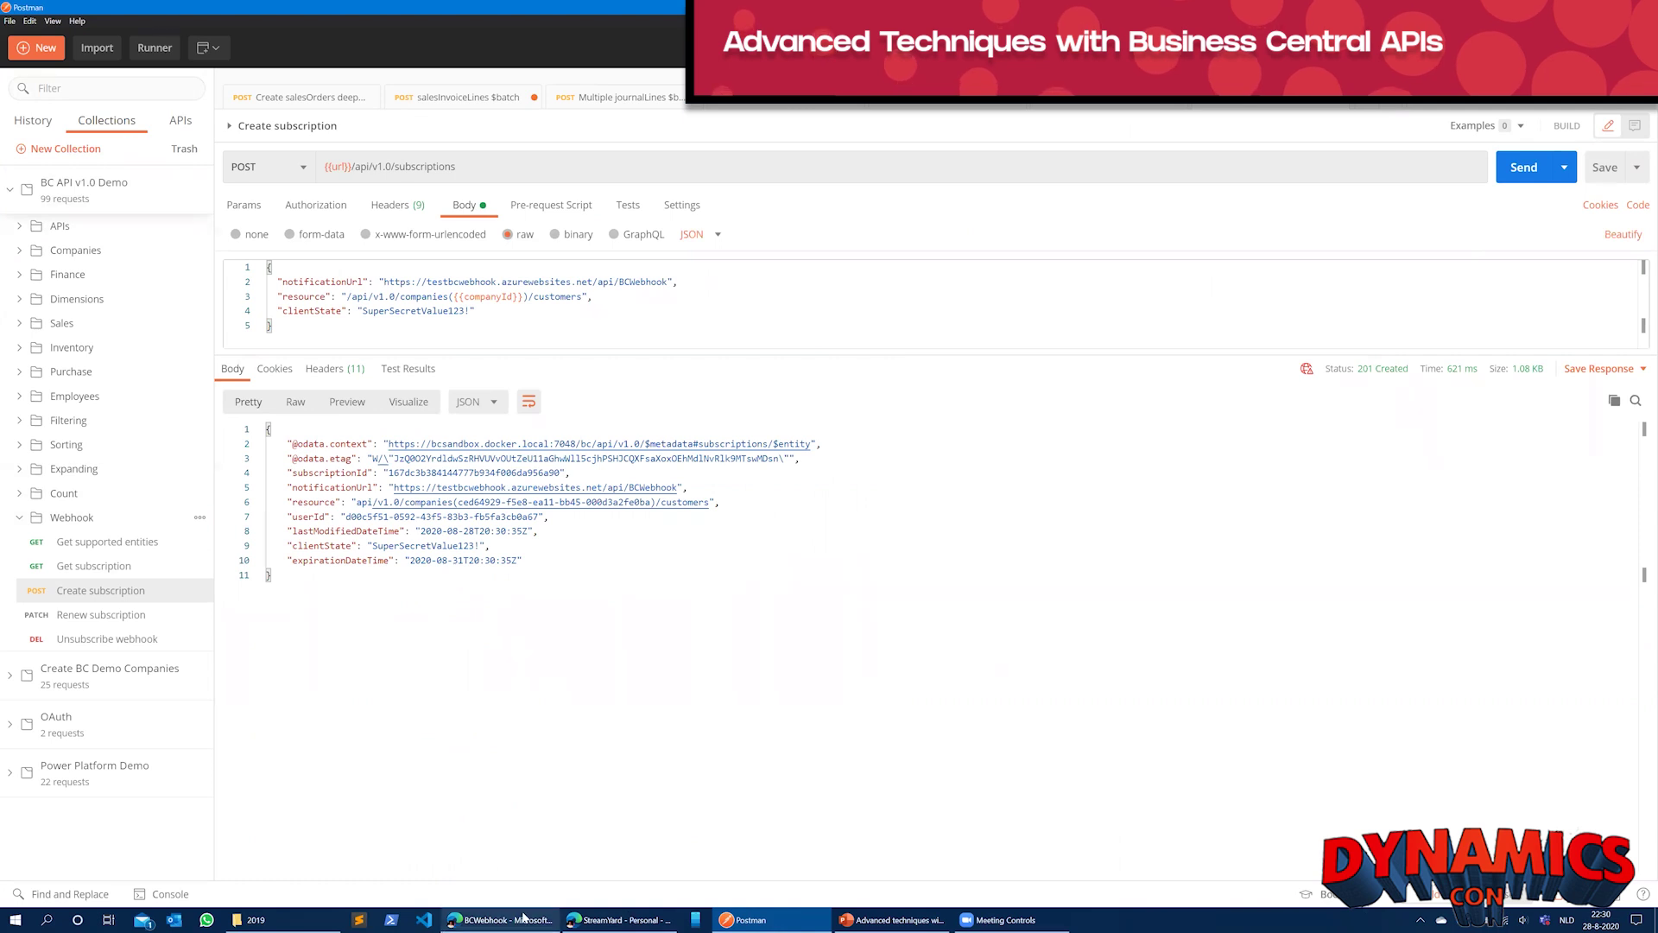
- Switch to the Azure portal and check the BCWebhook logs for the validationToken handshake entry
key(alt+Tab)
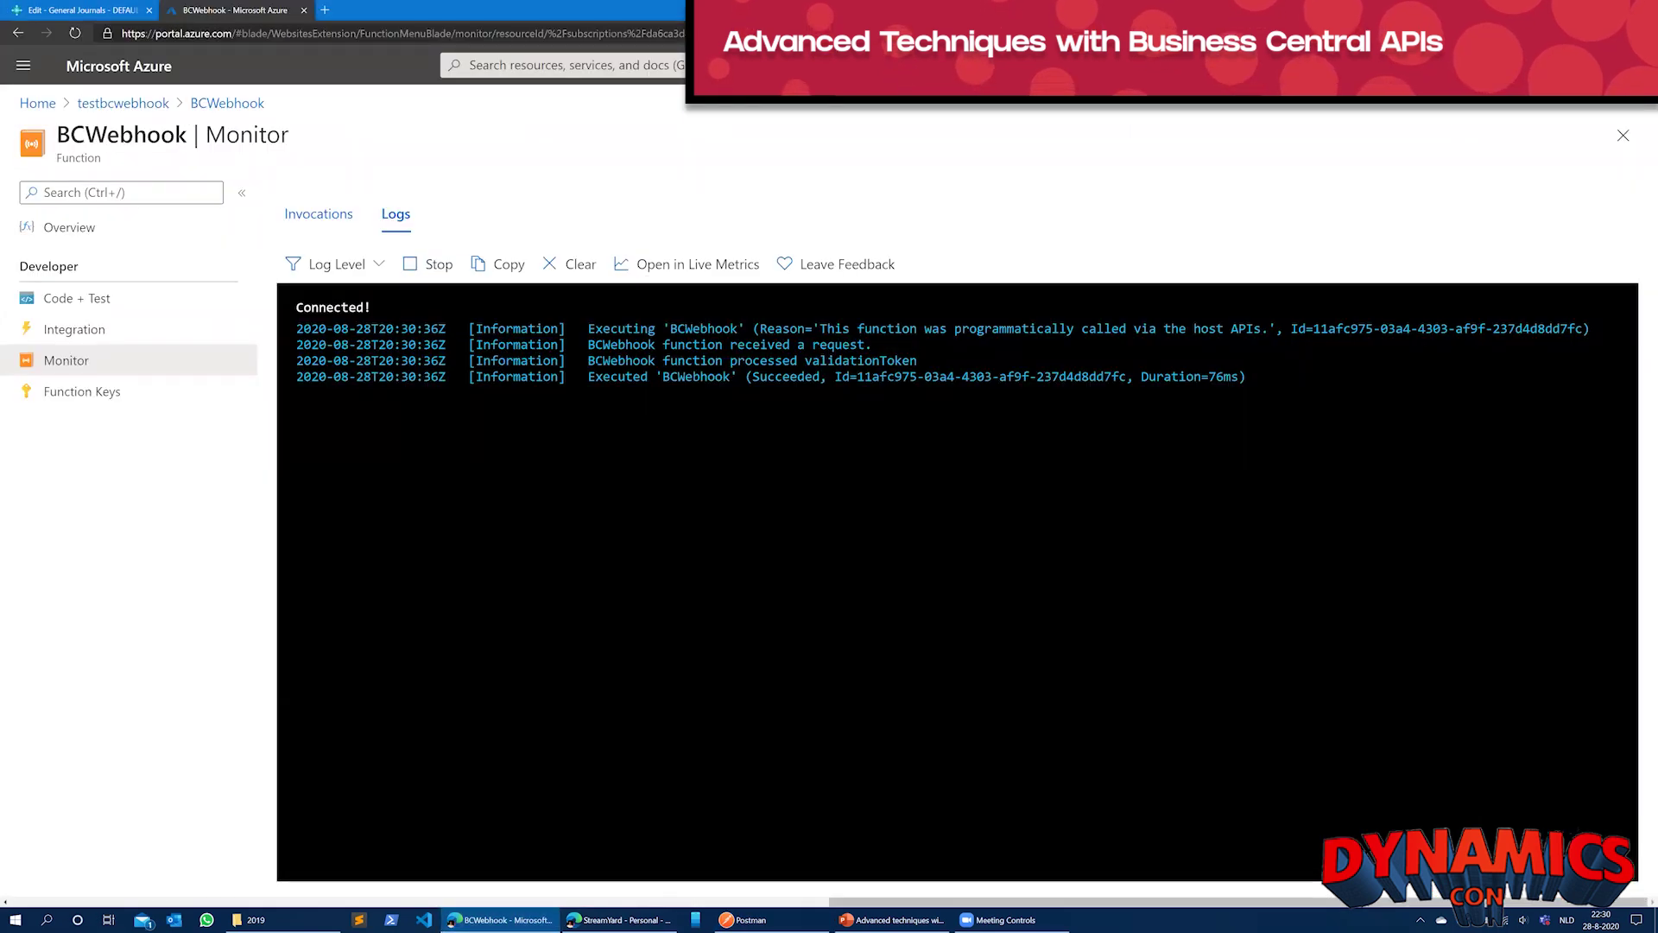
drag(588, 360, 910, 360)
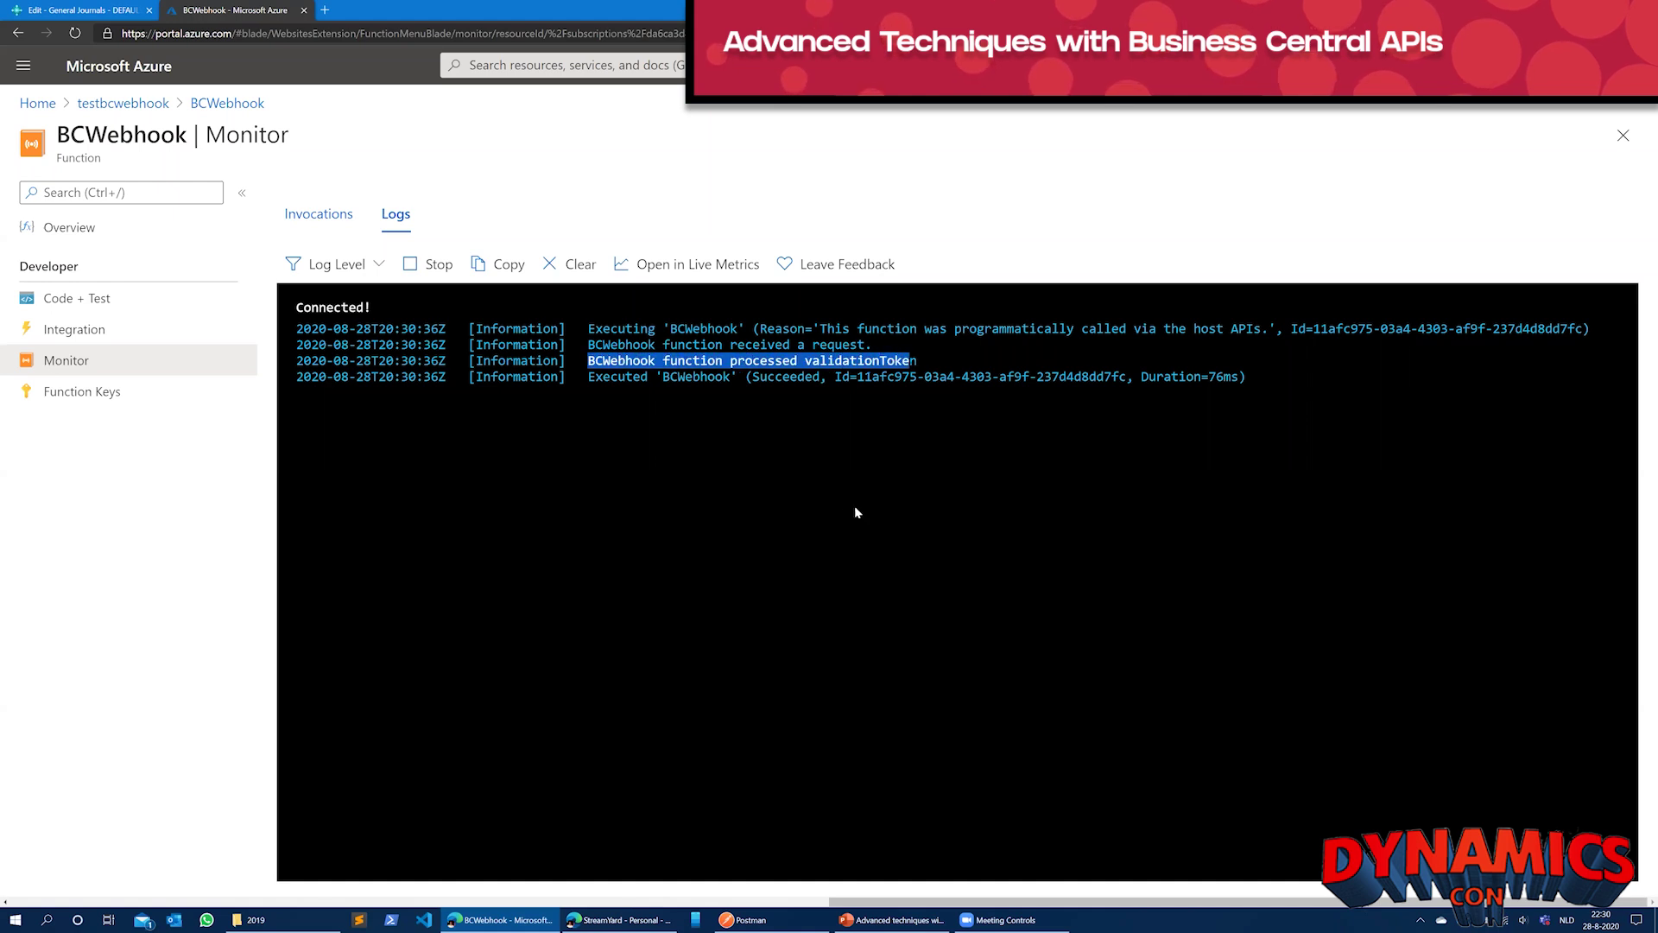
click(920, 354)
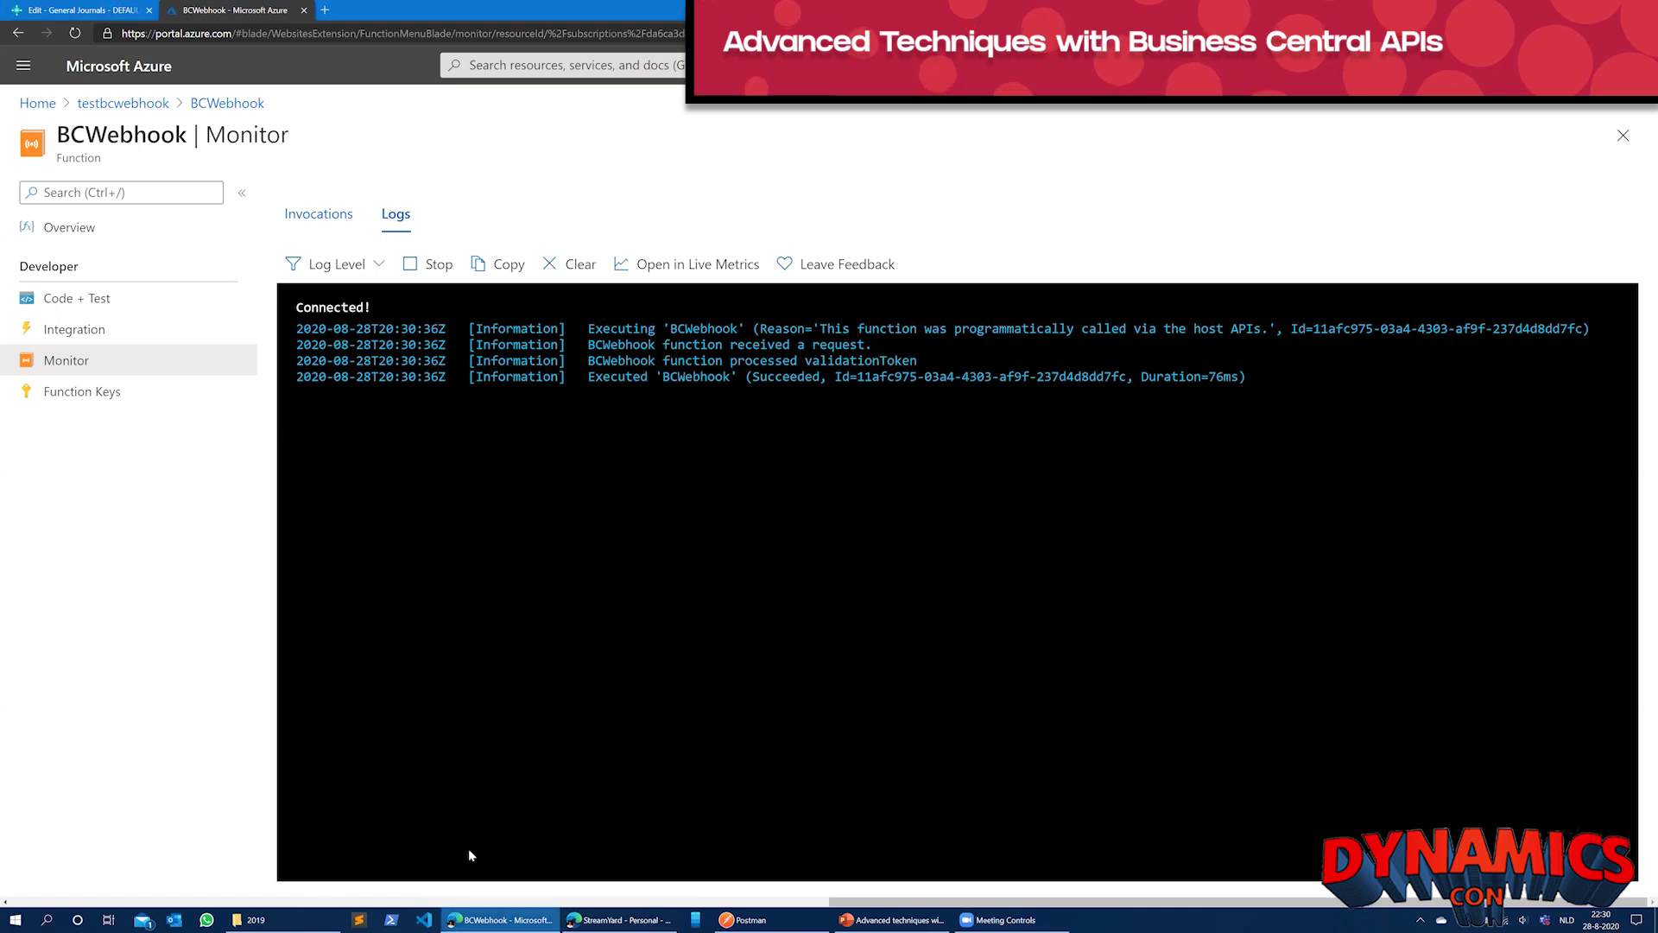
- Switch to Business Central, leave the general journal and sales order, and open the Customers list
click(70, 10)
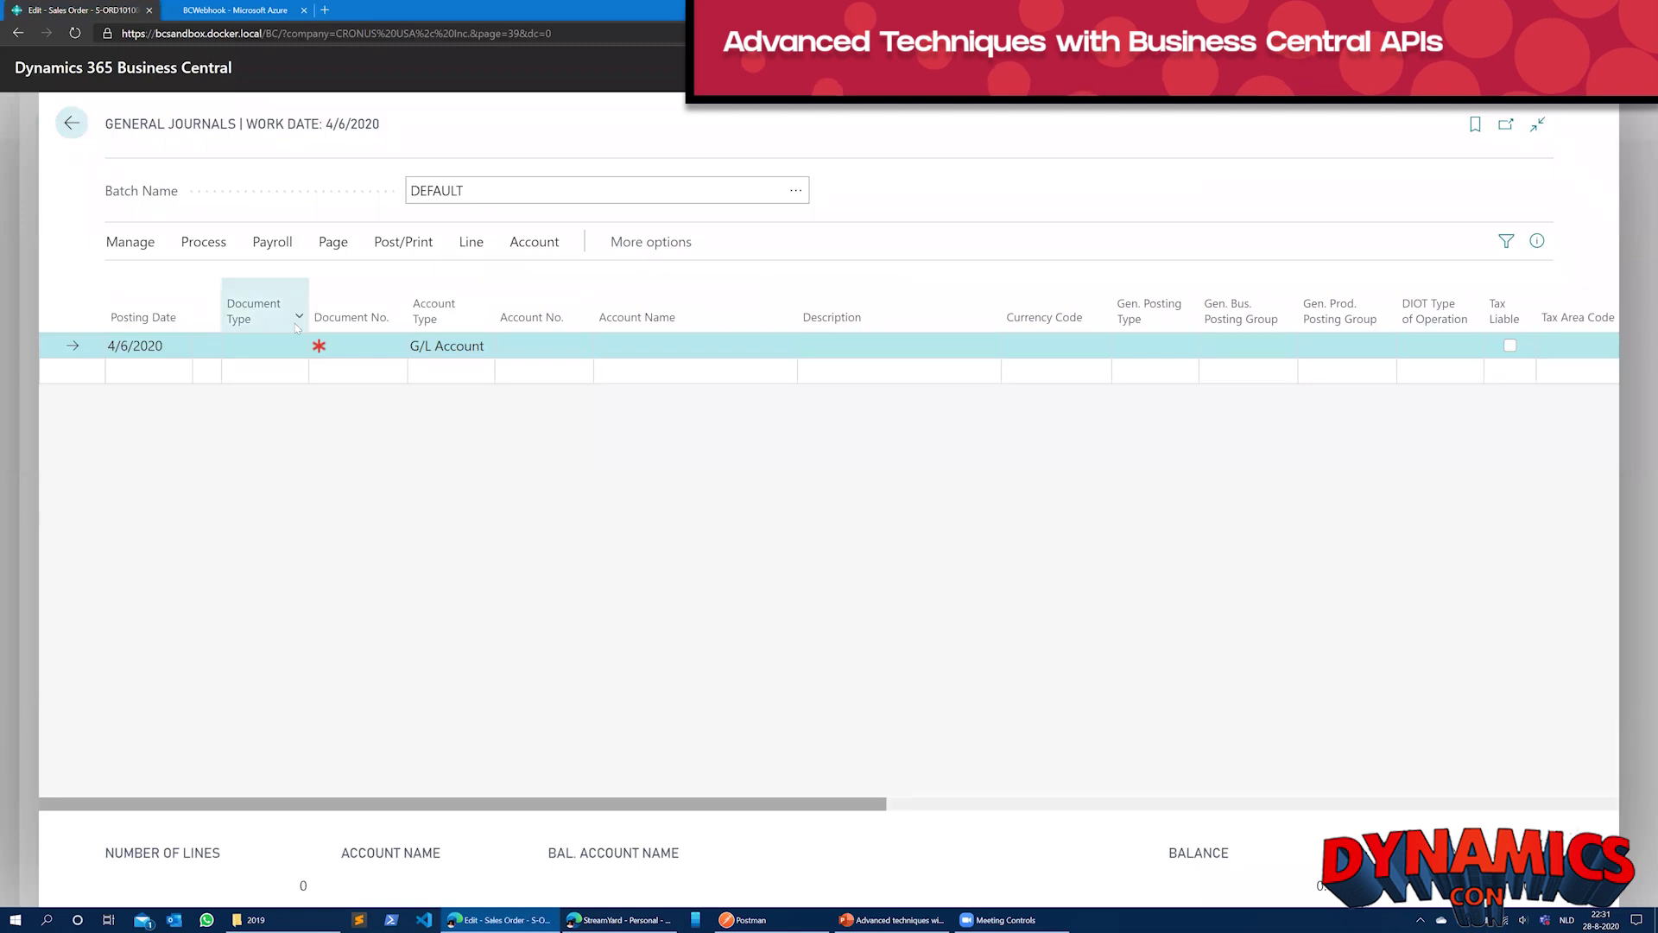
click(71, 123)
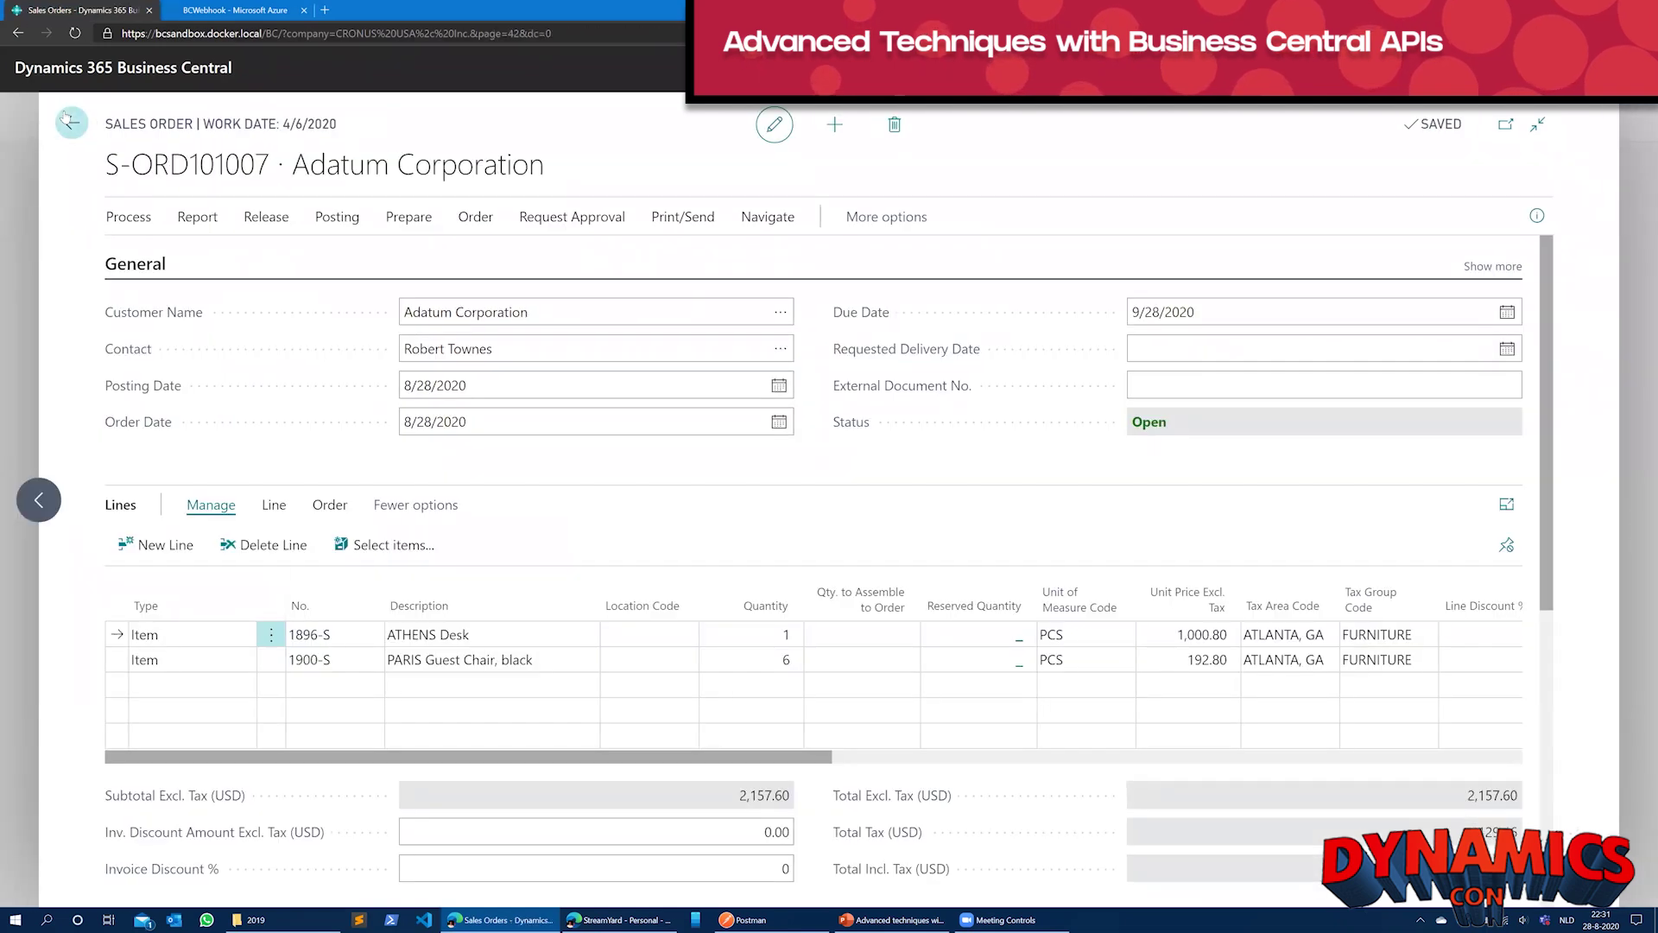
click(79, 138)
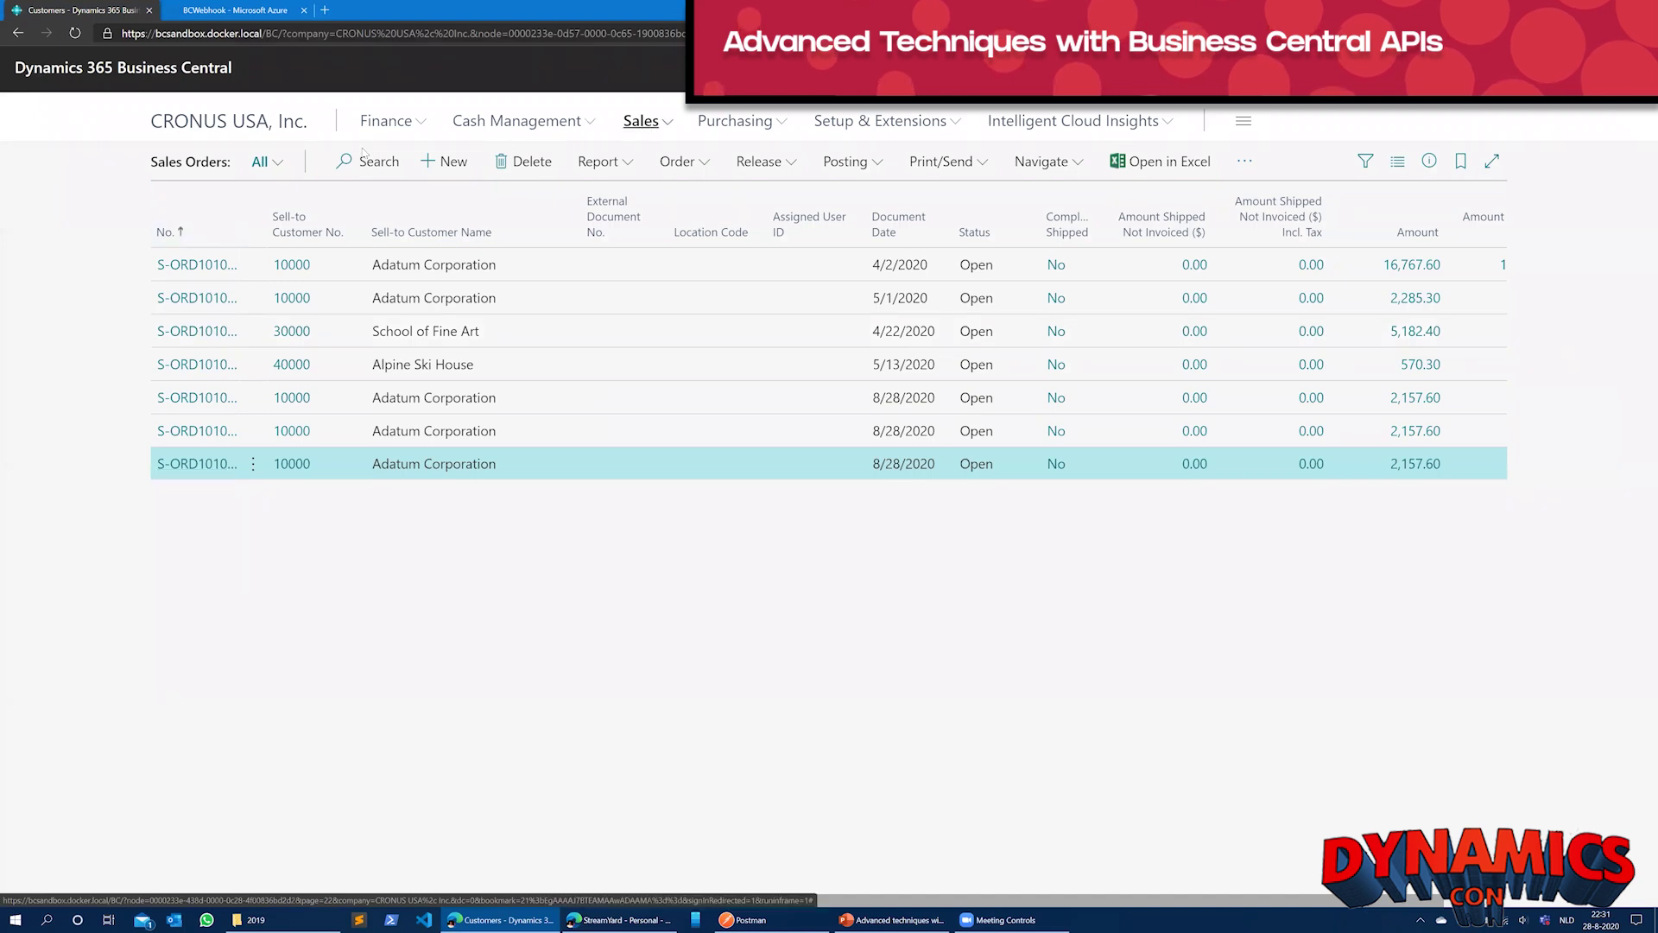
click(641, 121)
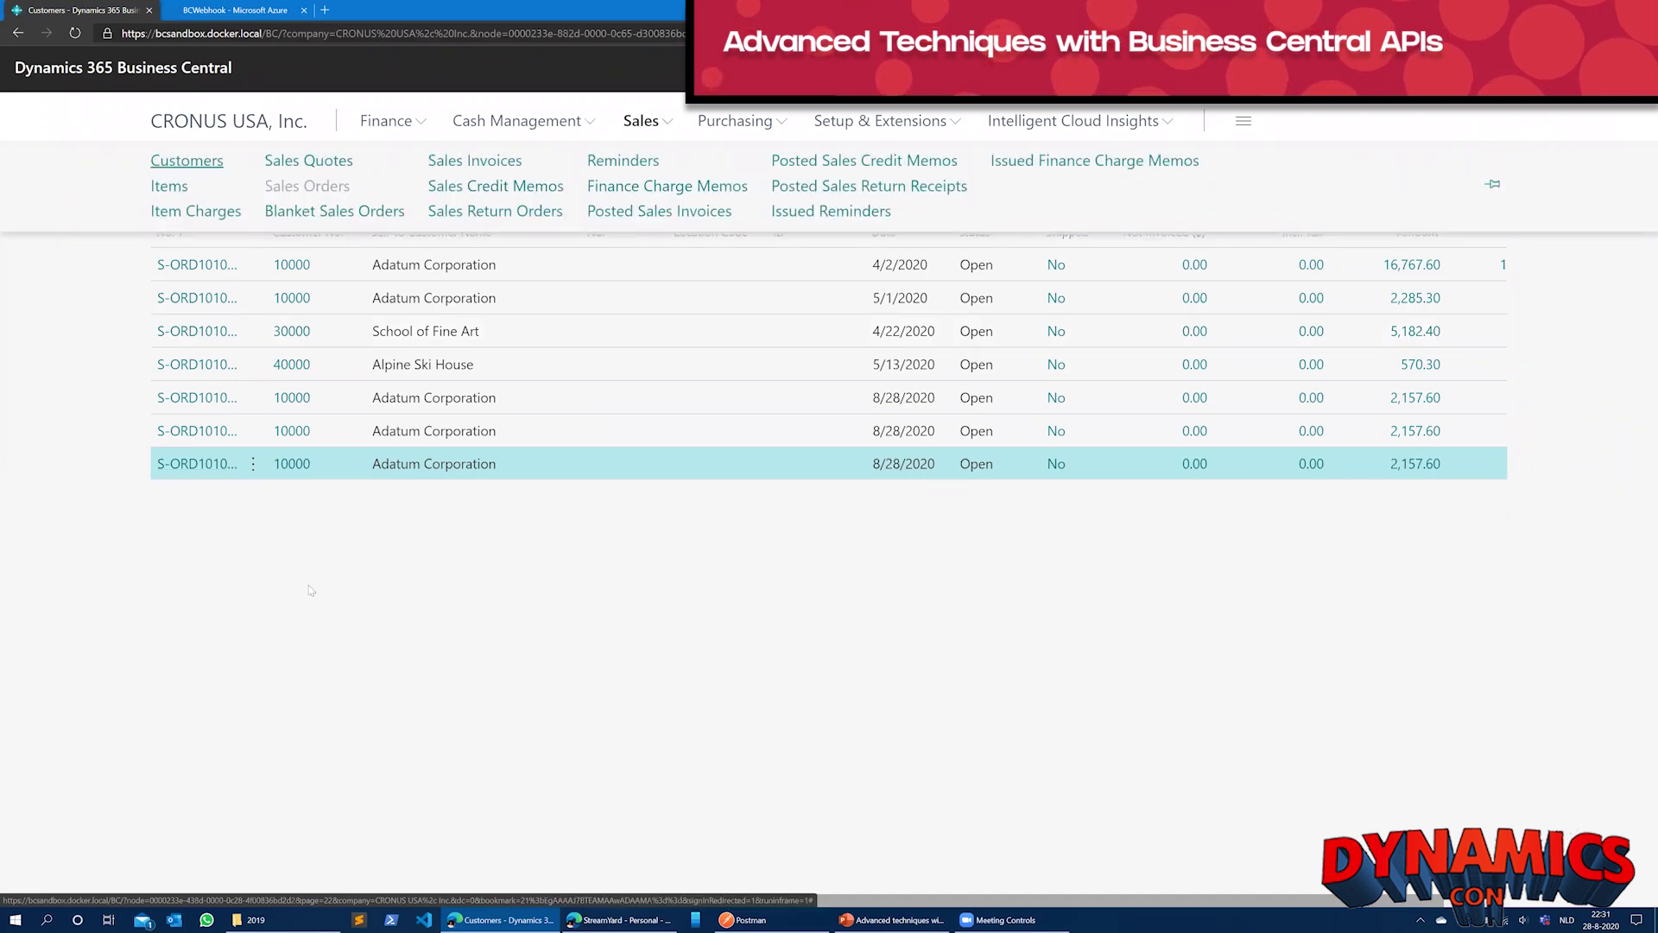
click(213, 163)
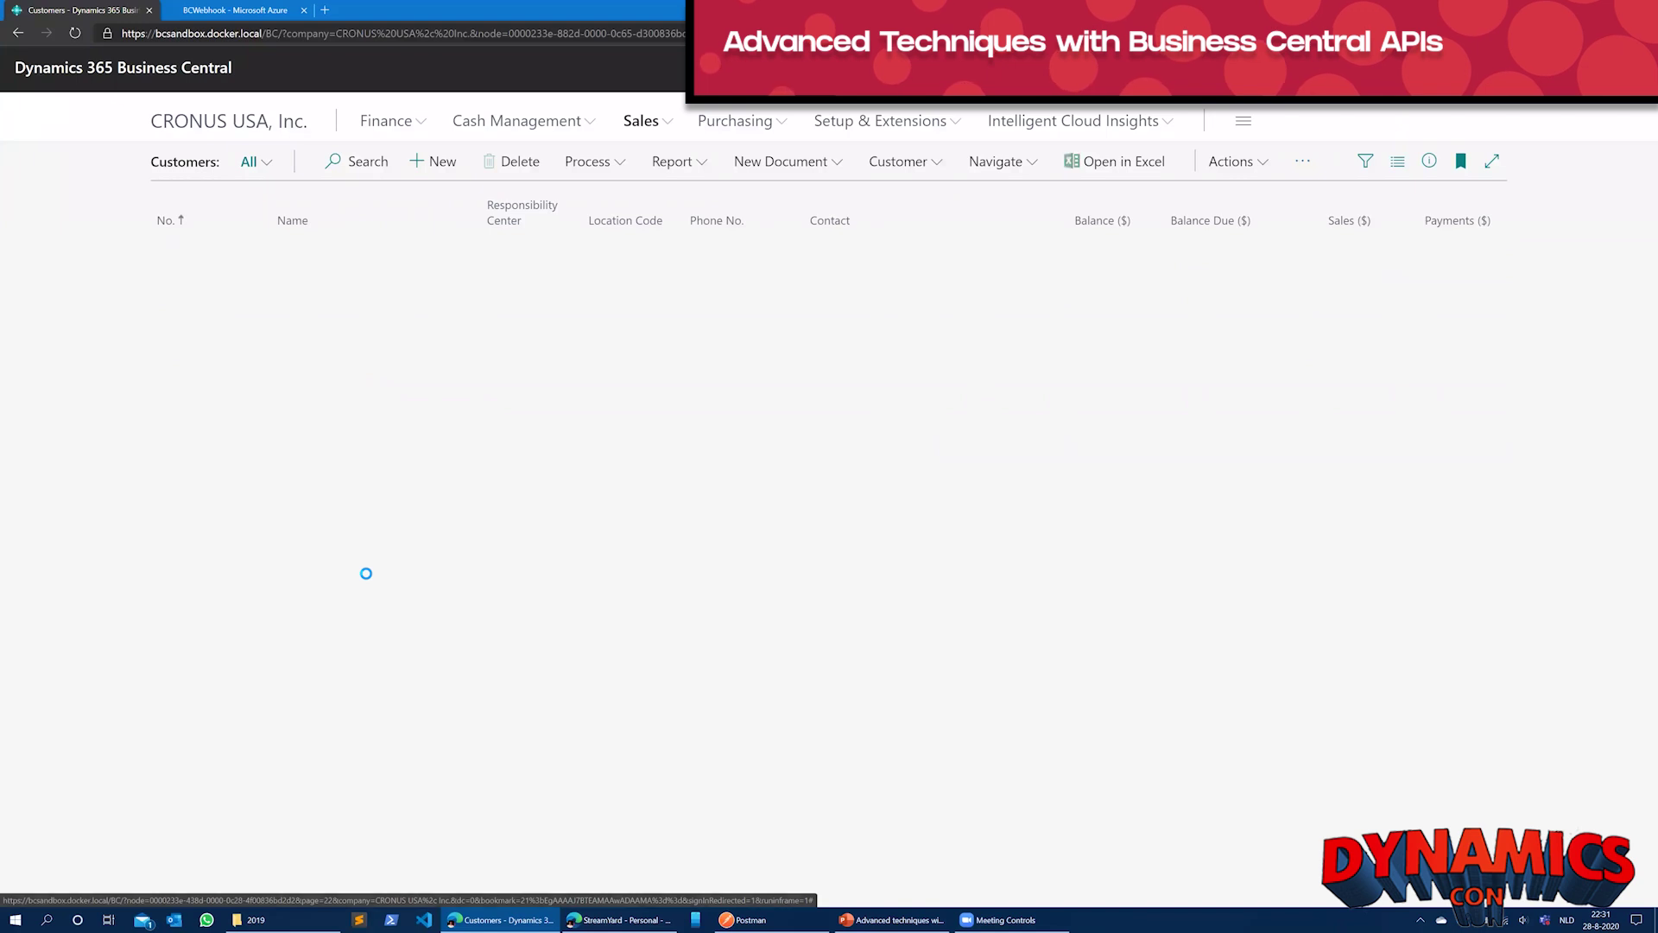
- Create a new customer named DynamicsCon and return to the Customers list
click(440, 166)
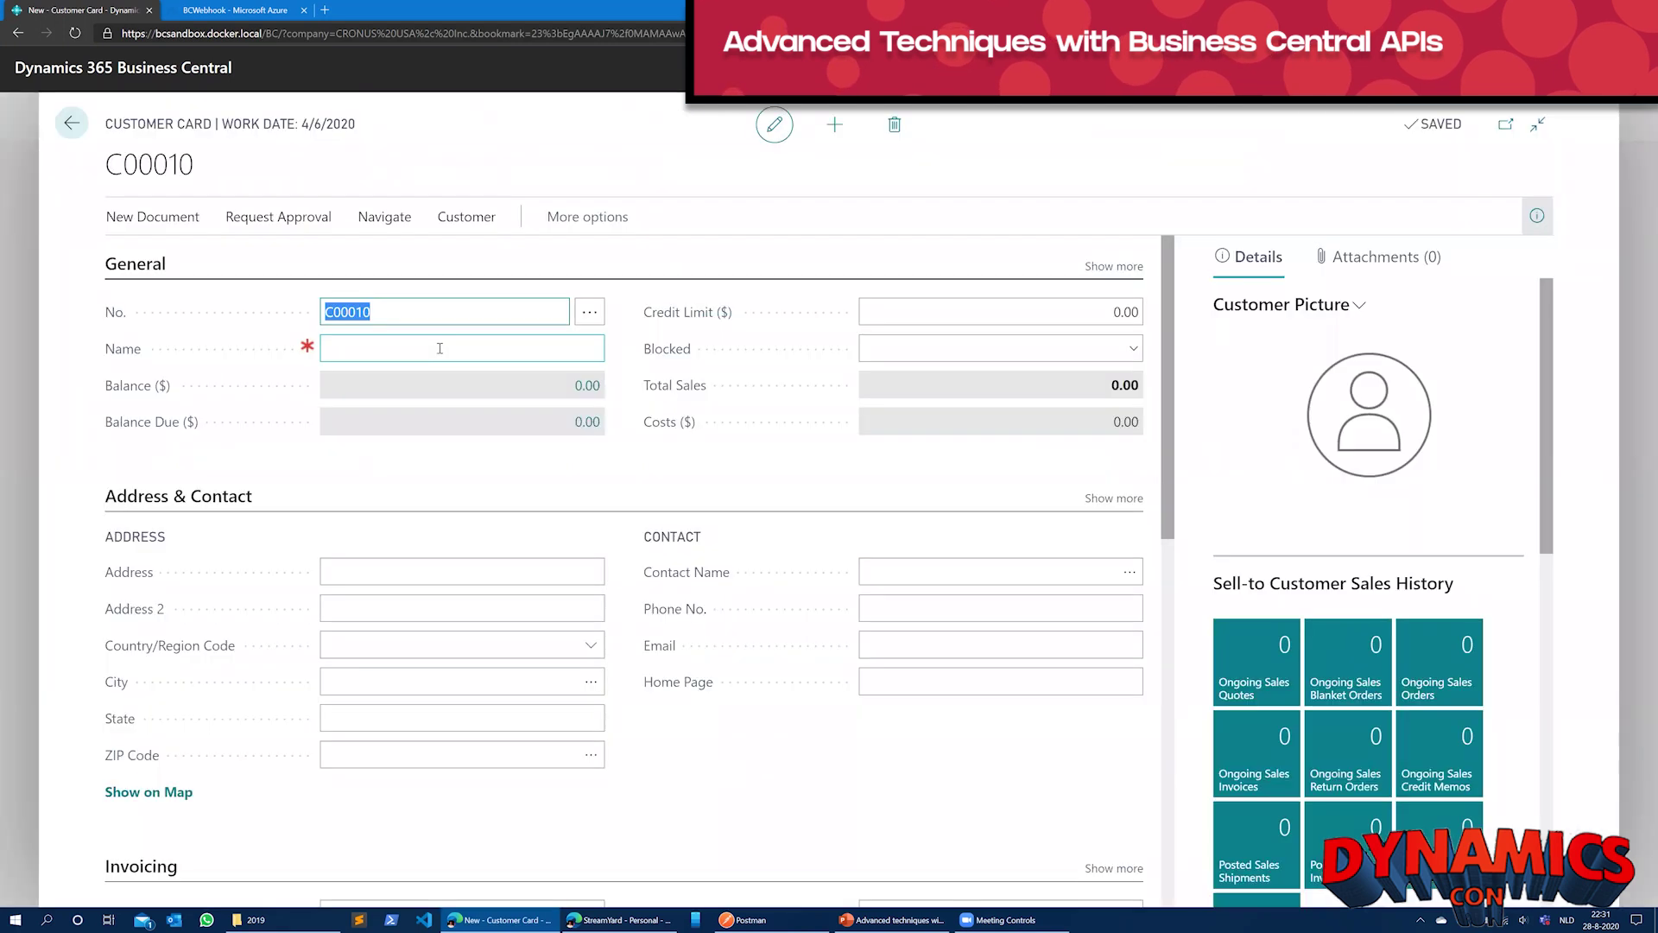
click(439, 348)
text(D)
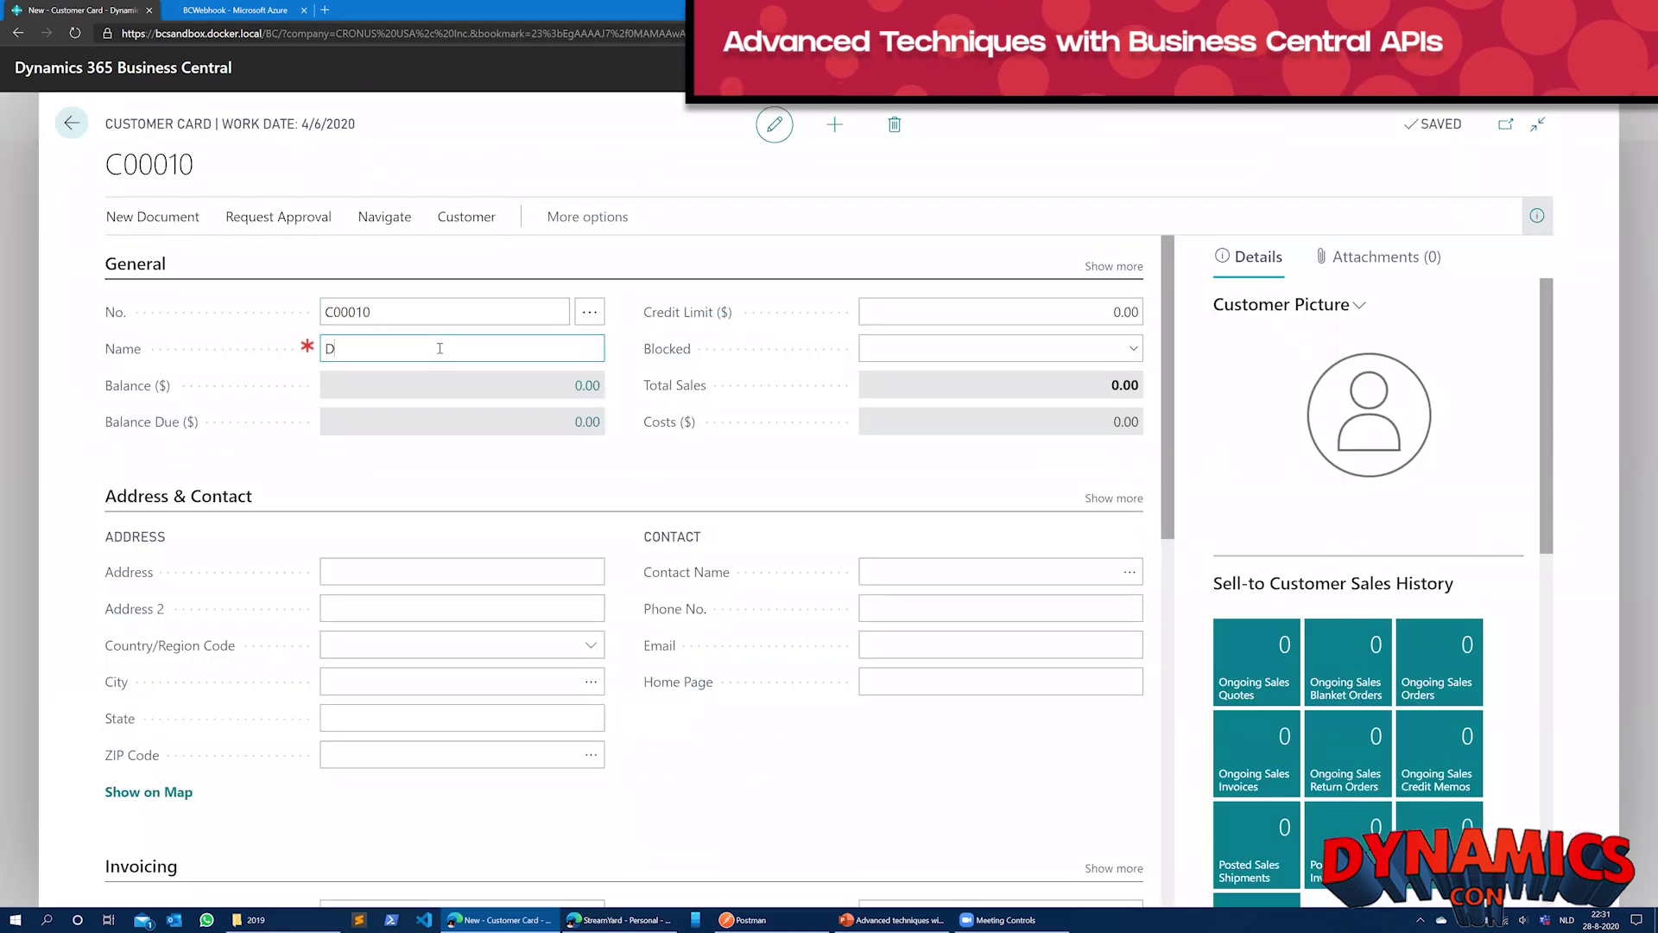
text(ynamicsCon)
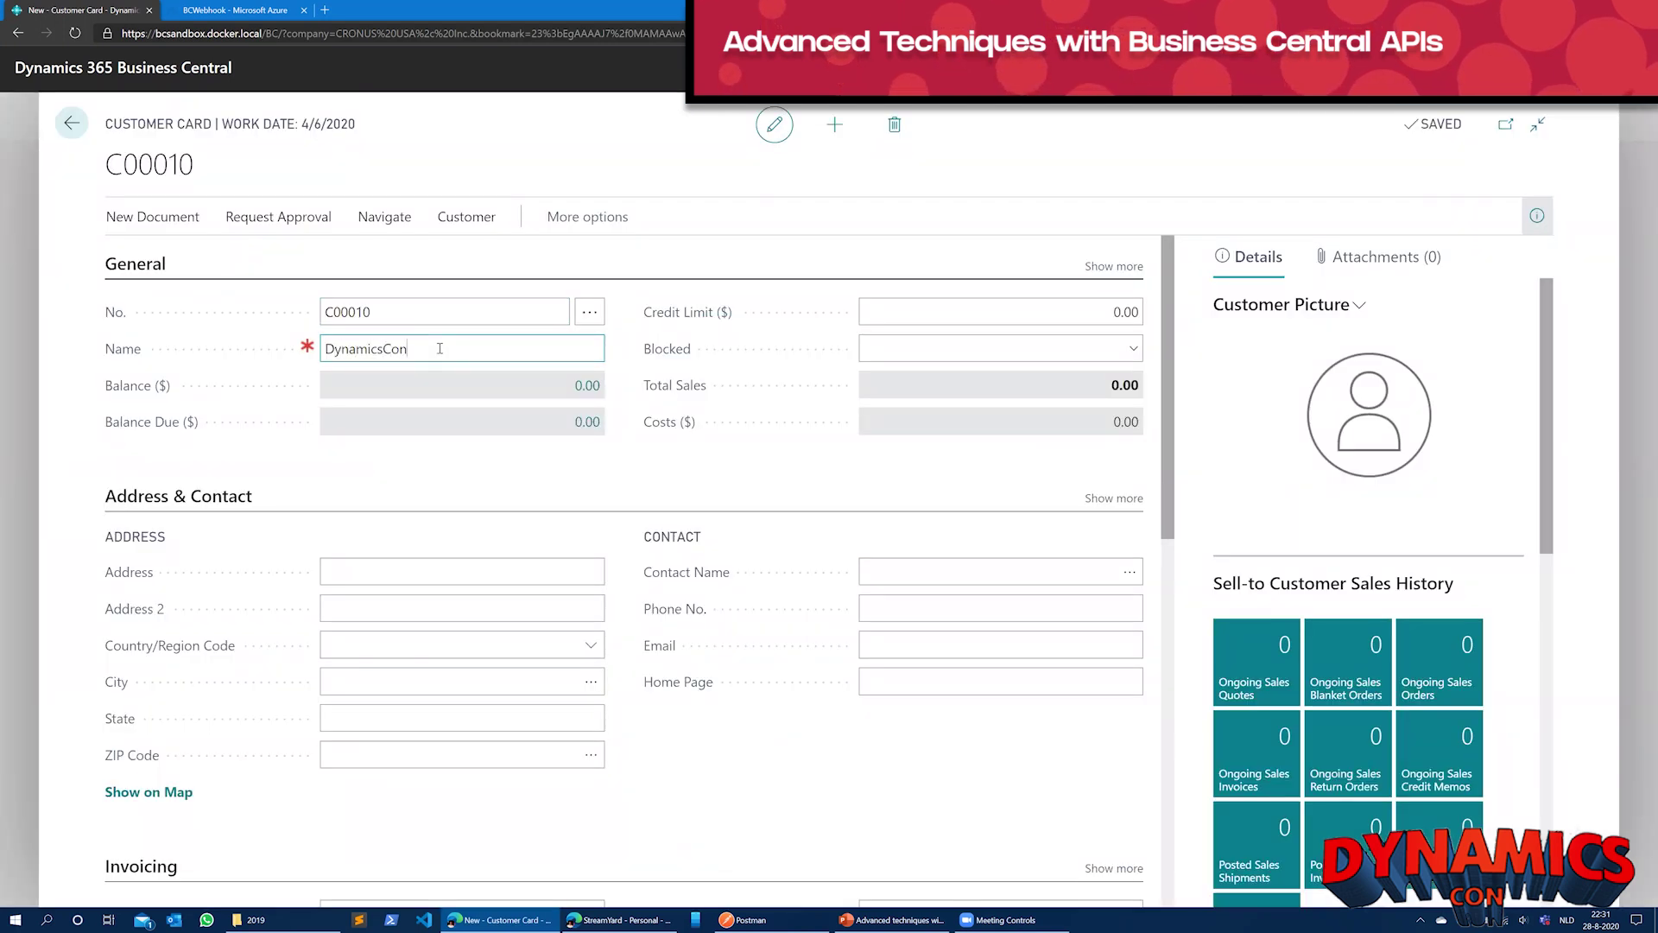
key(Tab)
key(Escape)
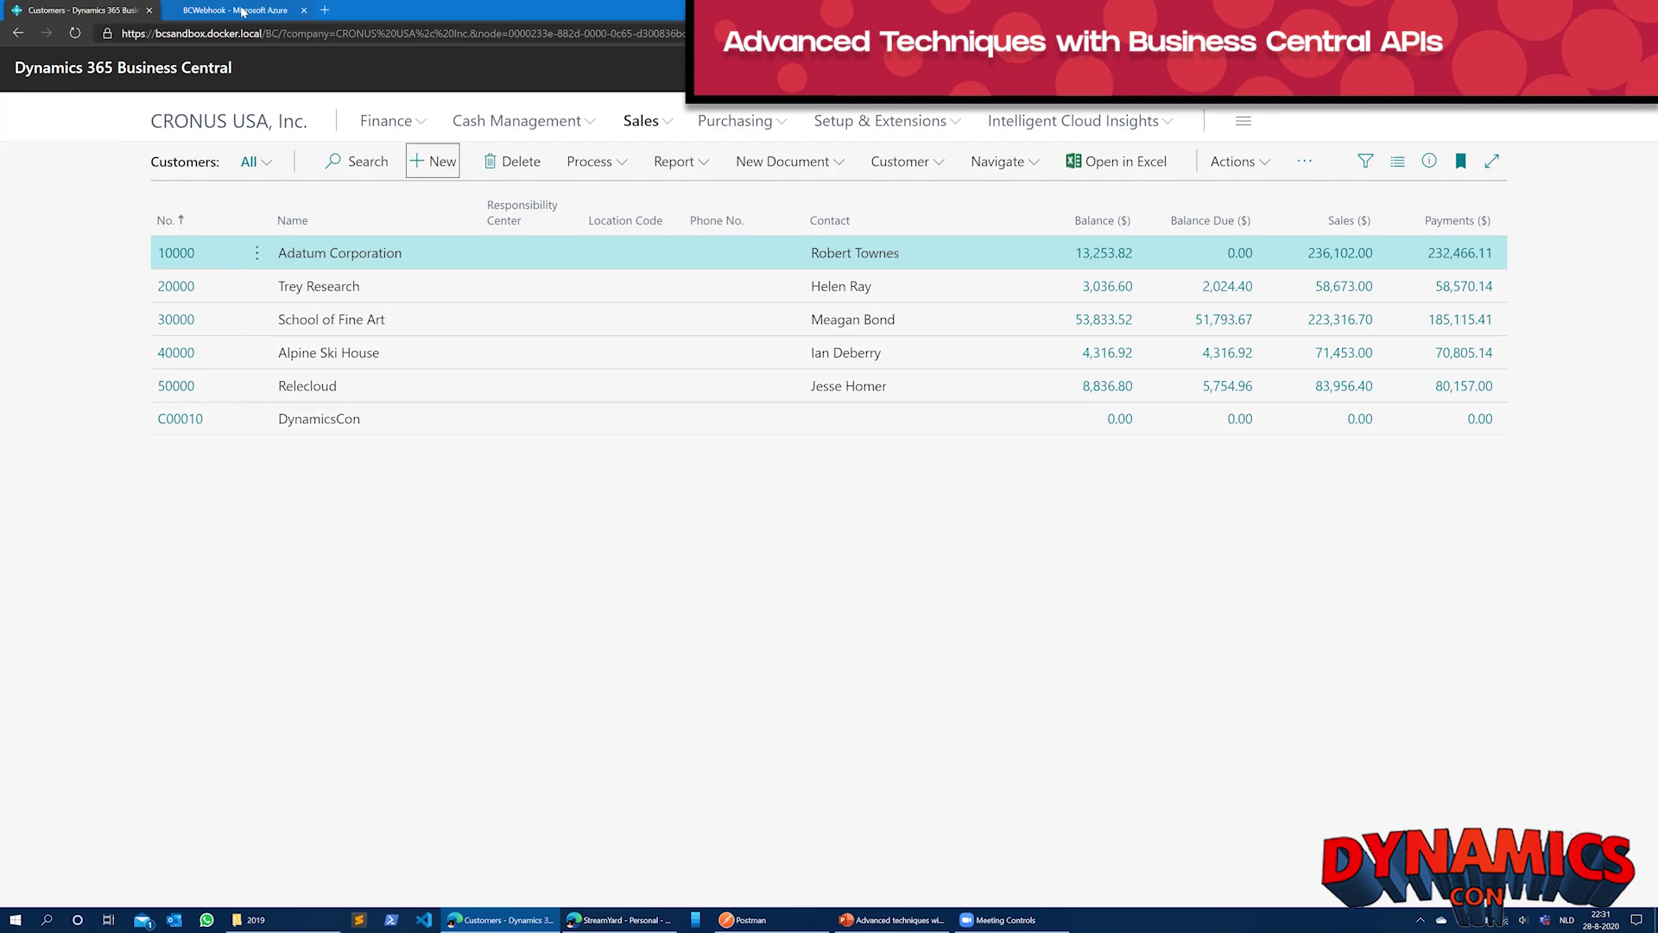
- Switch to the Azure portal and examine the changeType values and customer resource IDs in the webhook notification log
key(ctrl+Tab)
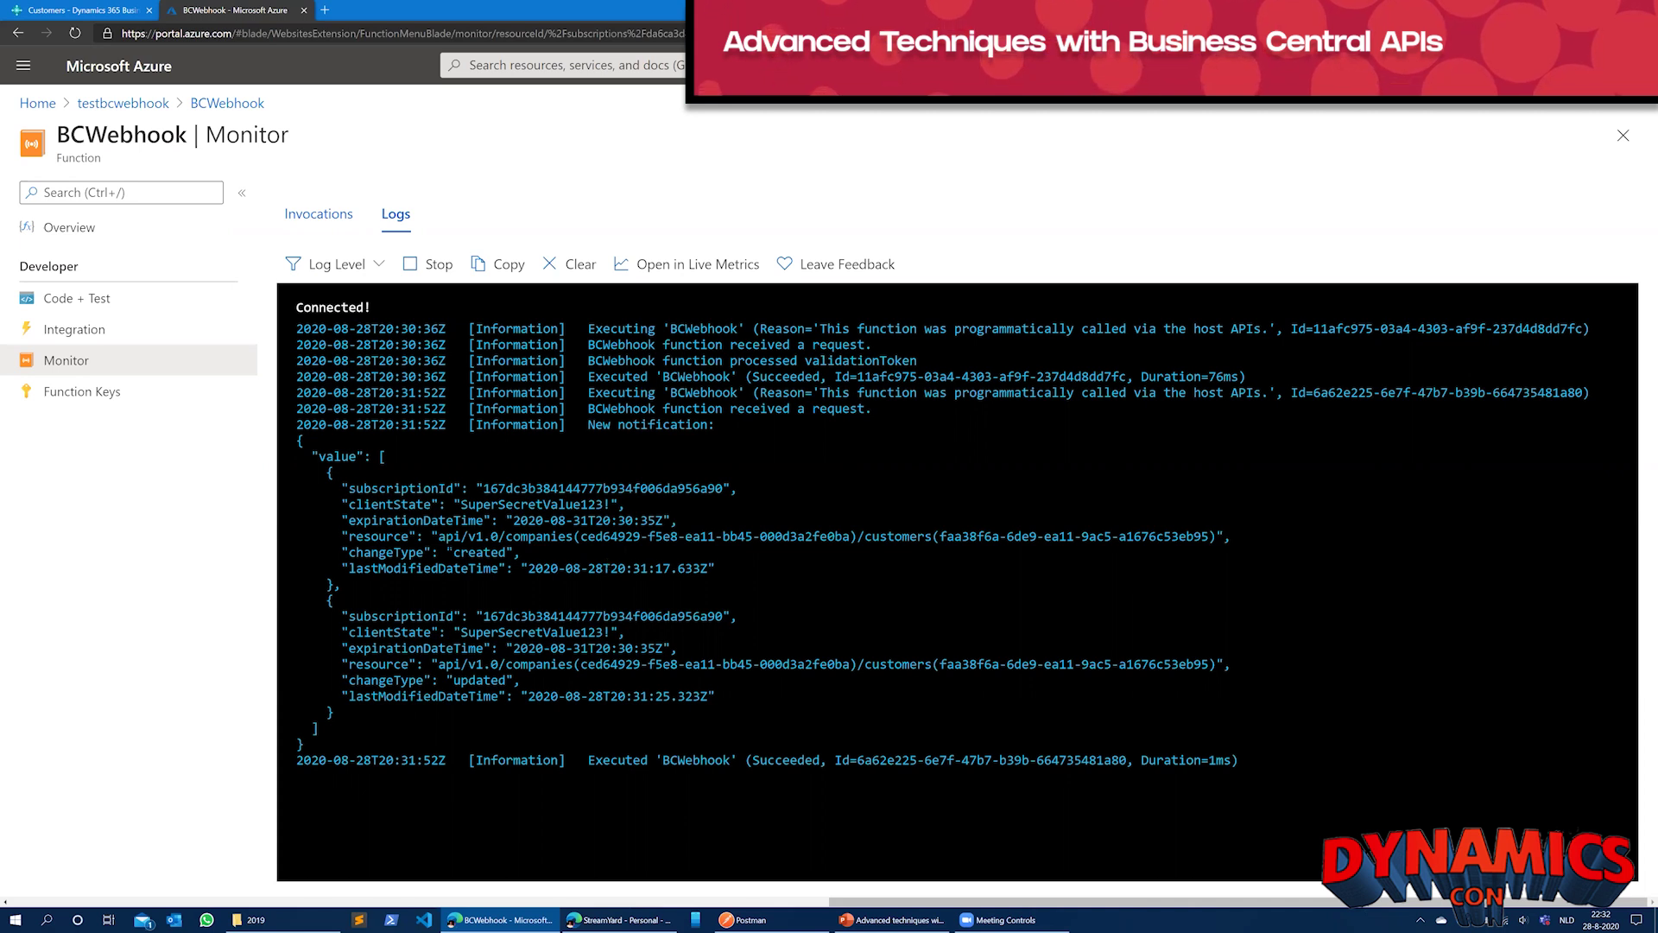
drag(453, 552, 506, 552)
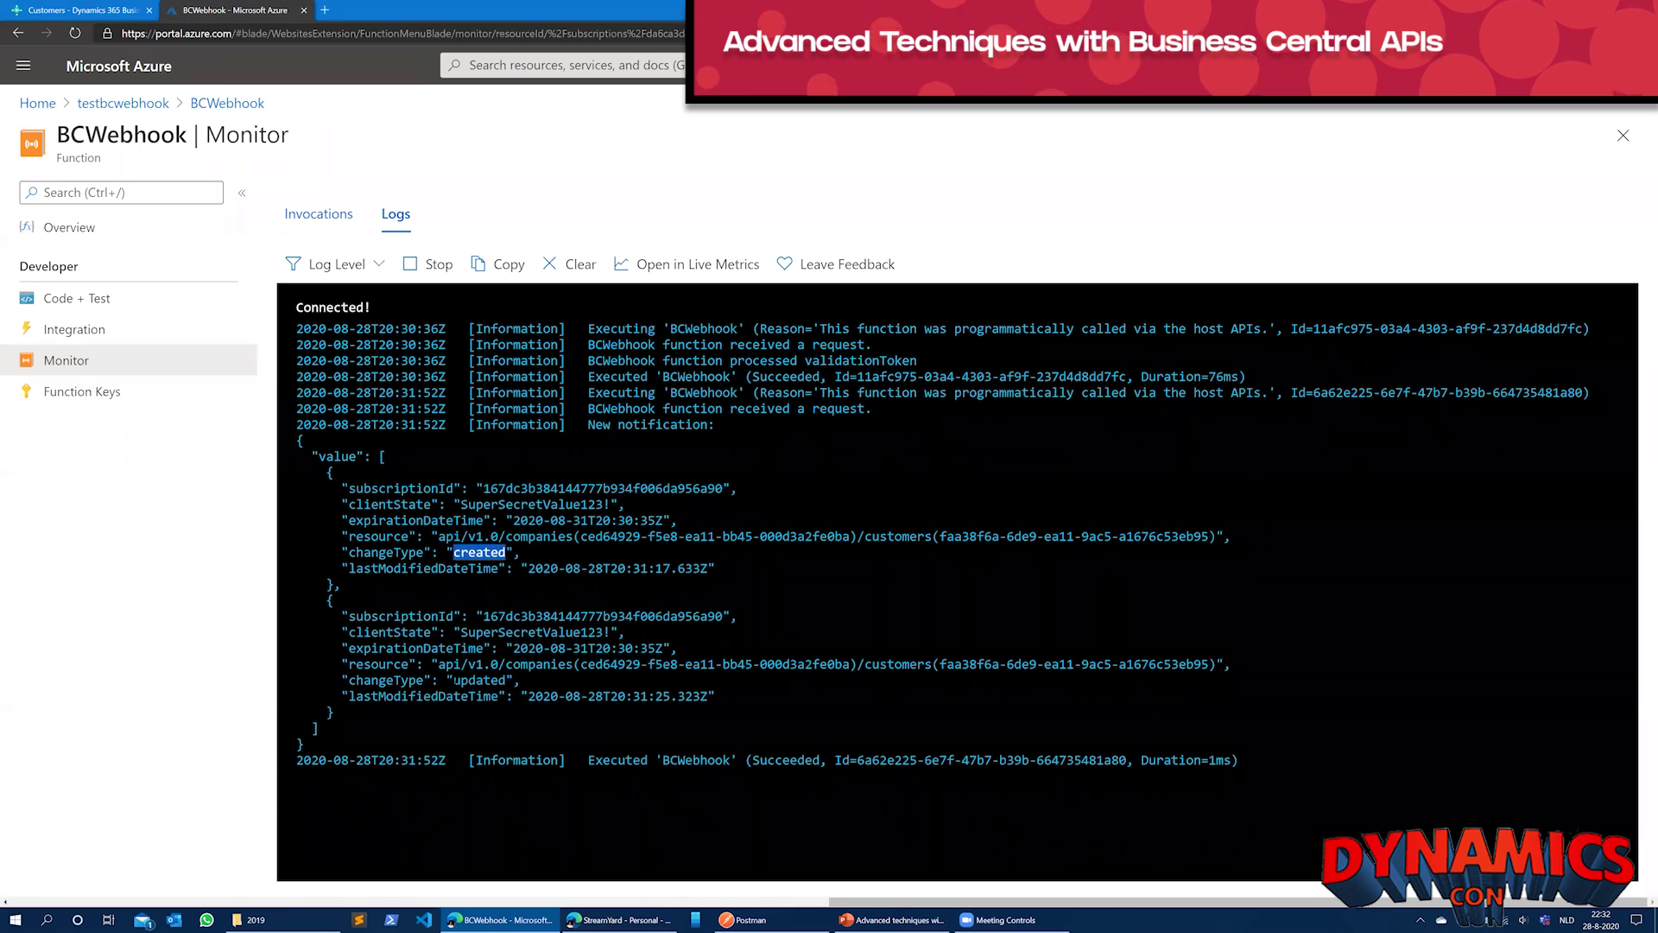
drag(454, 680, 506, 680)
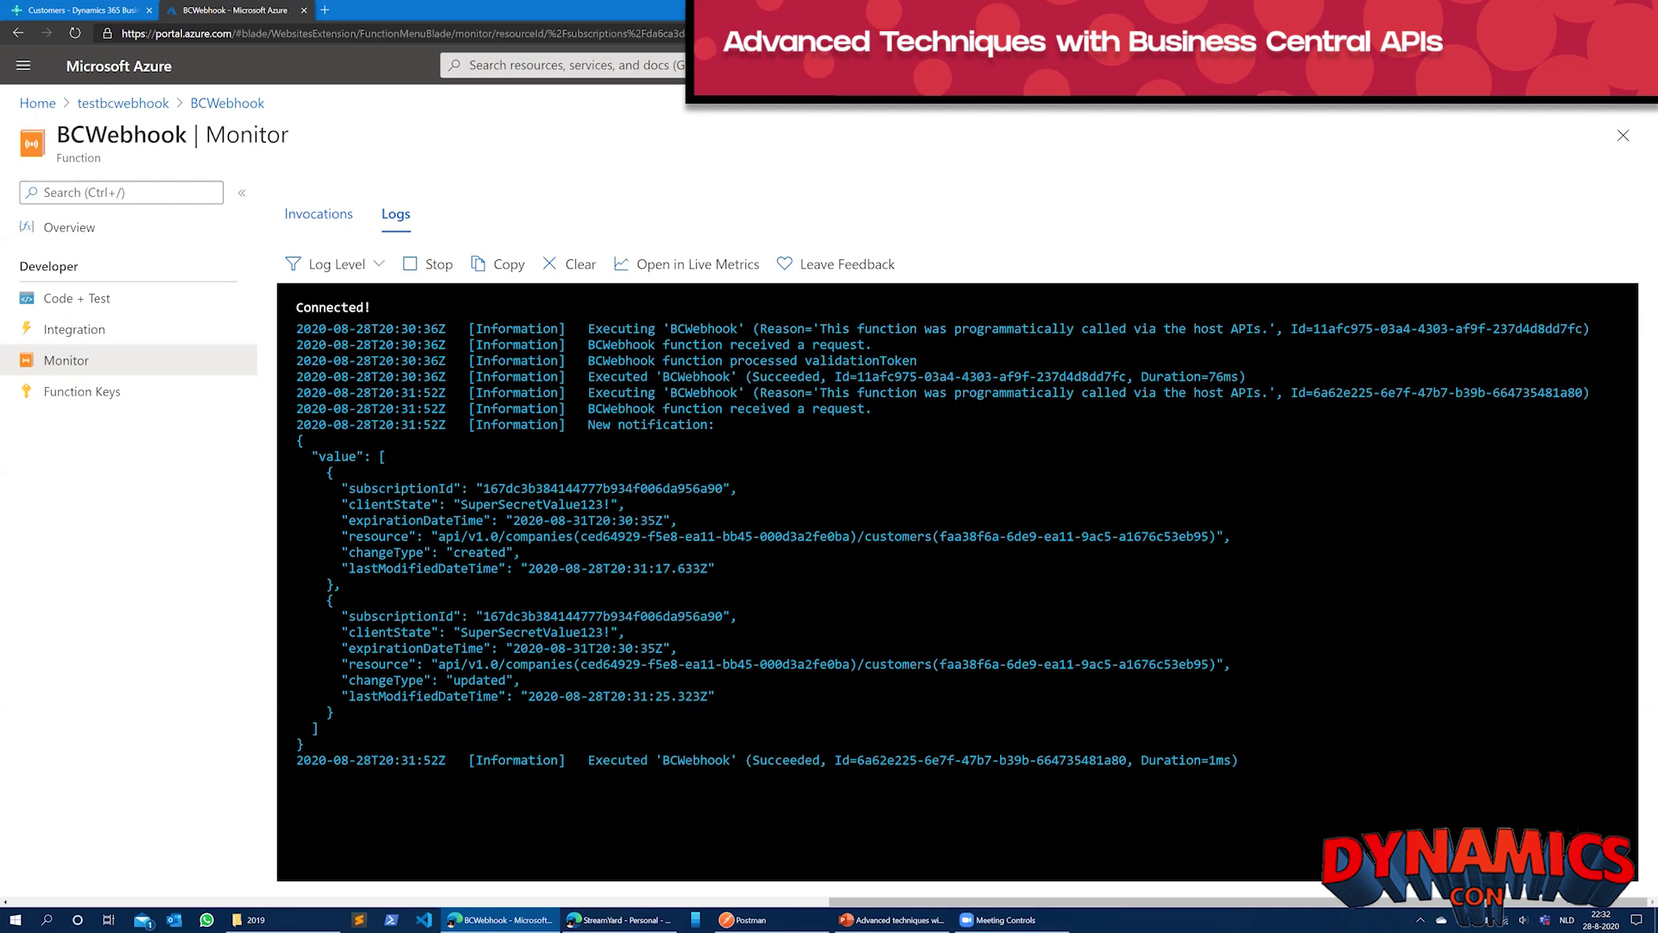
drag(1216, 536, 933, 537)
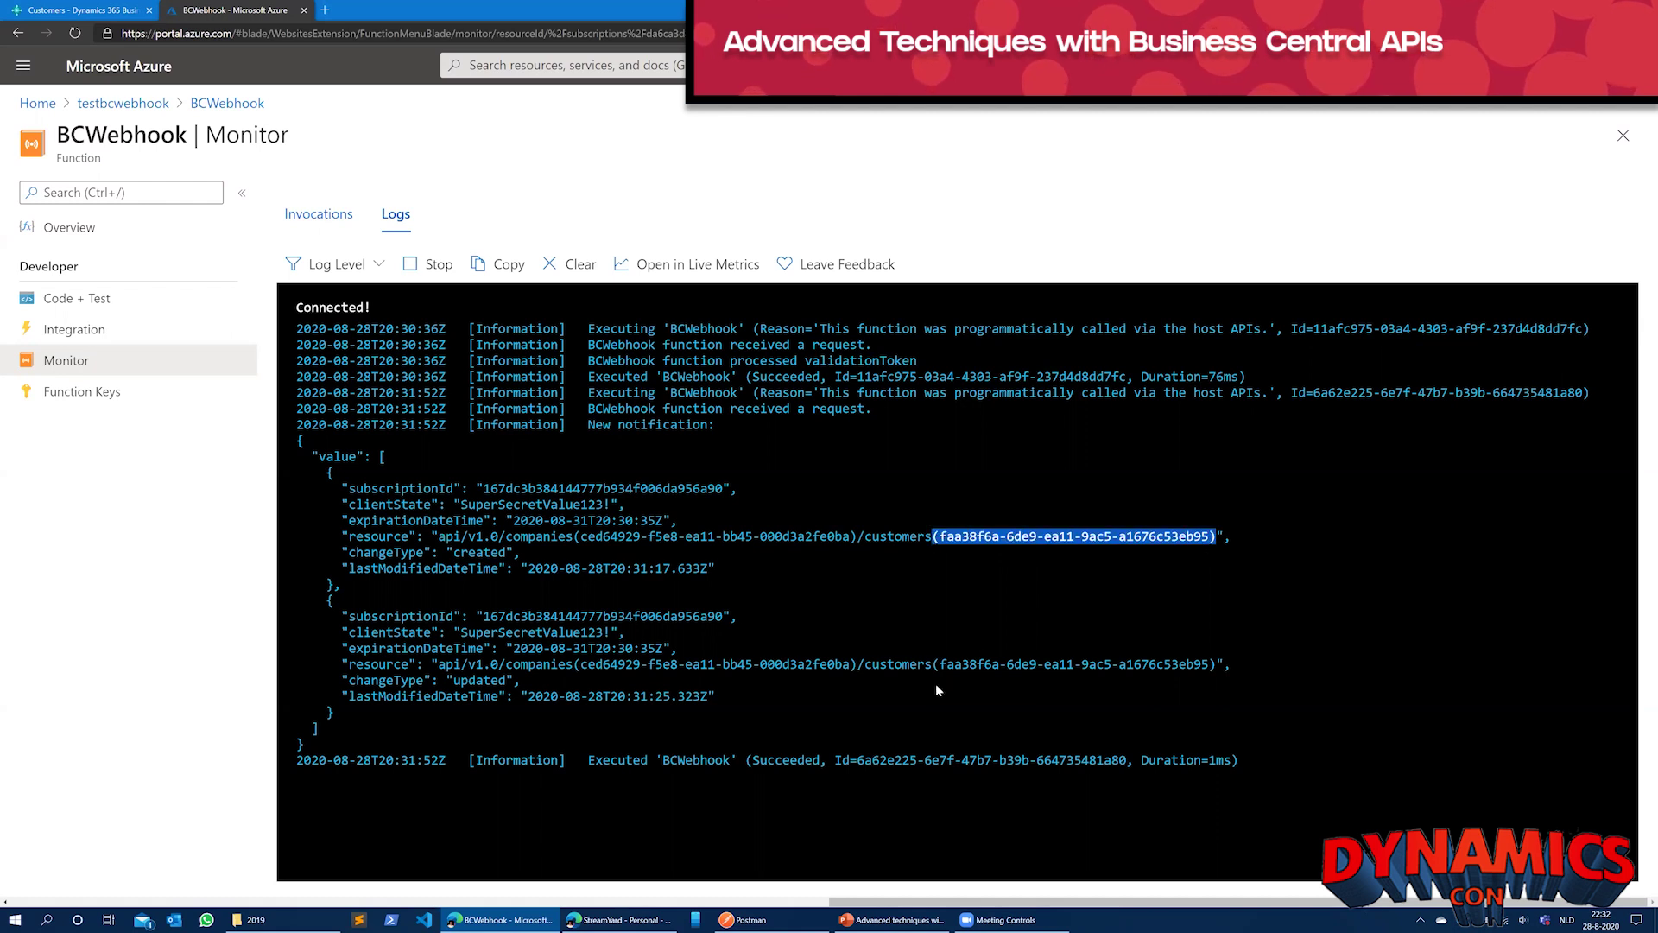
drag(932, 664, 1202, 665)
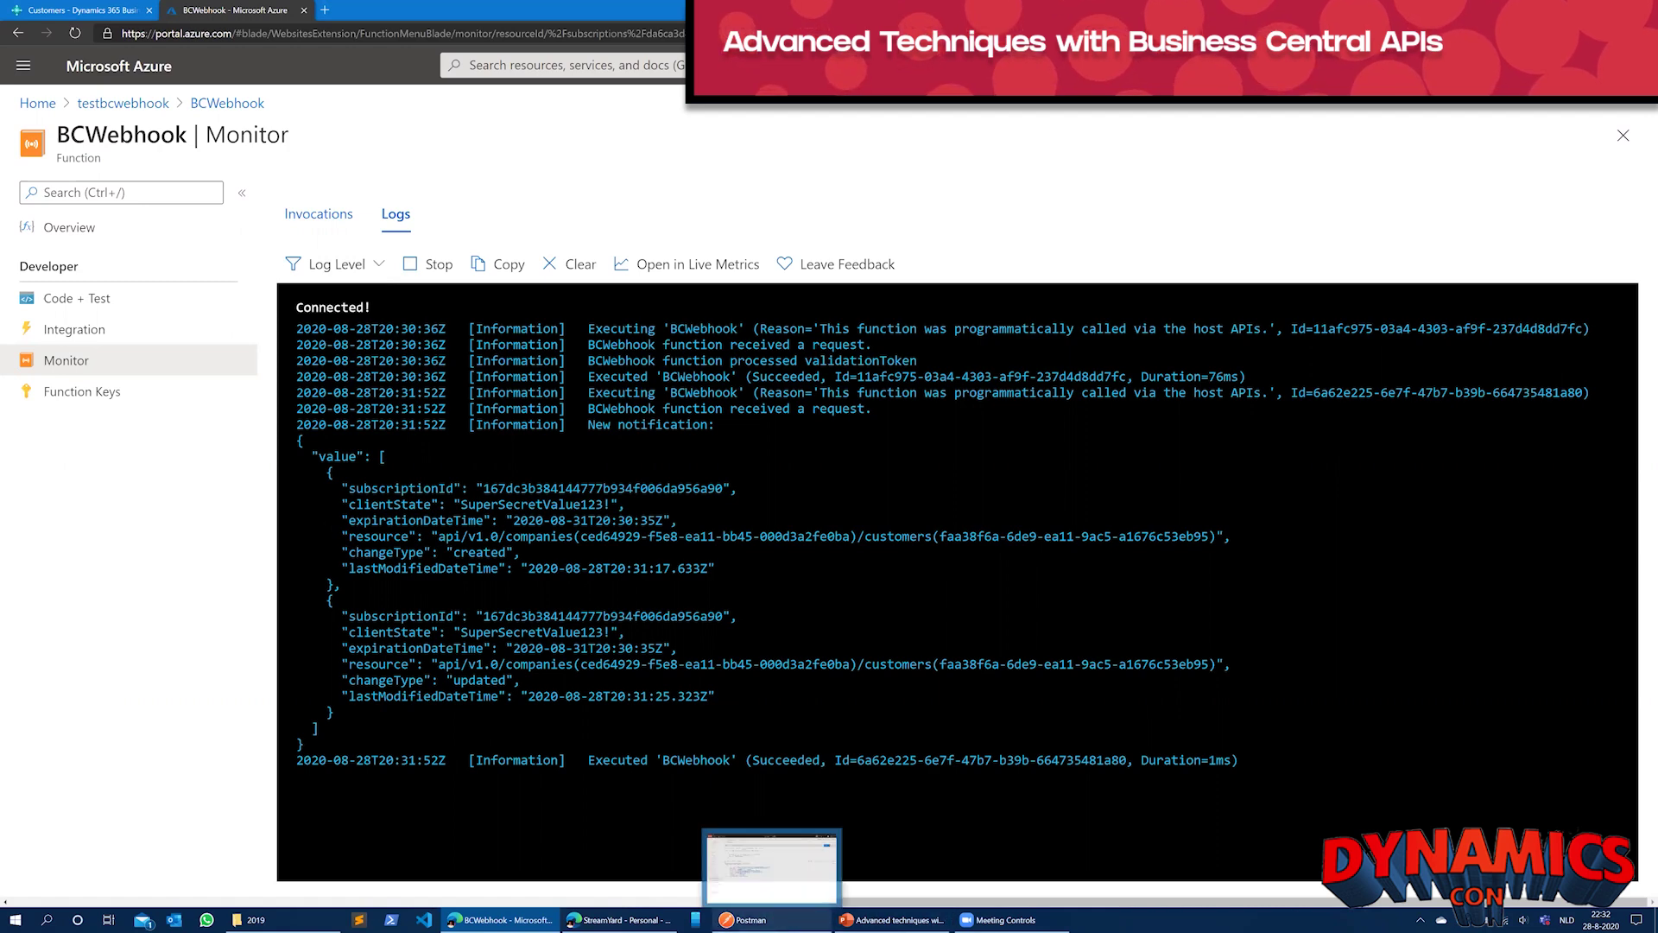
- Switch to Postman, send the Get subscription request and check the subscription's expirationDateTime in the response
click(776, 918)
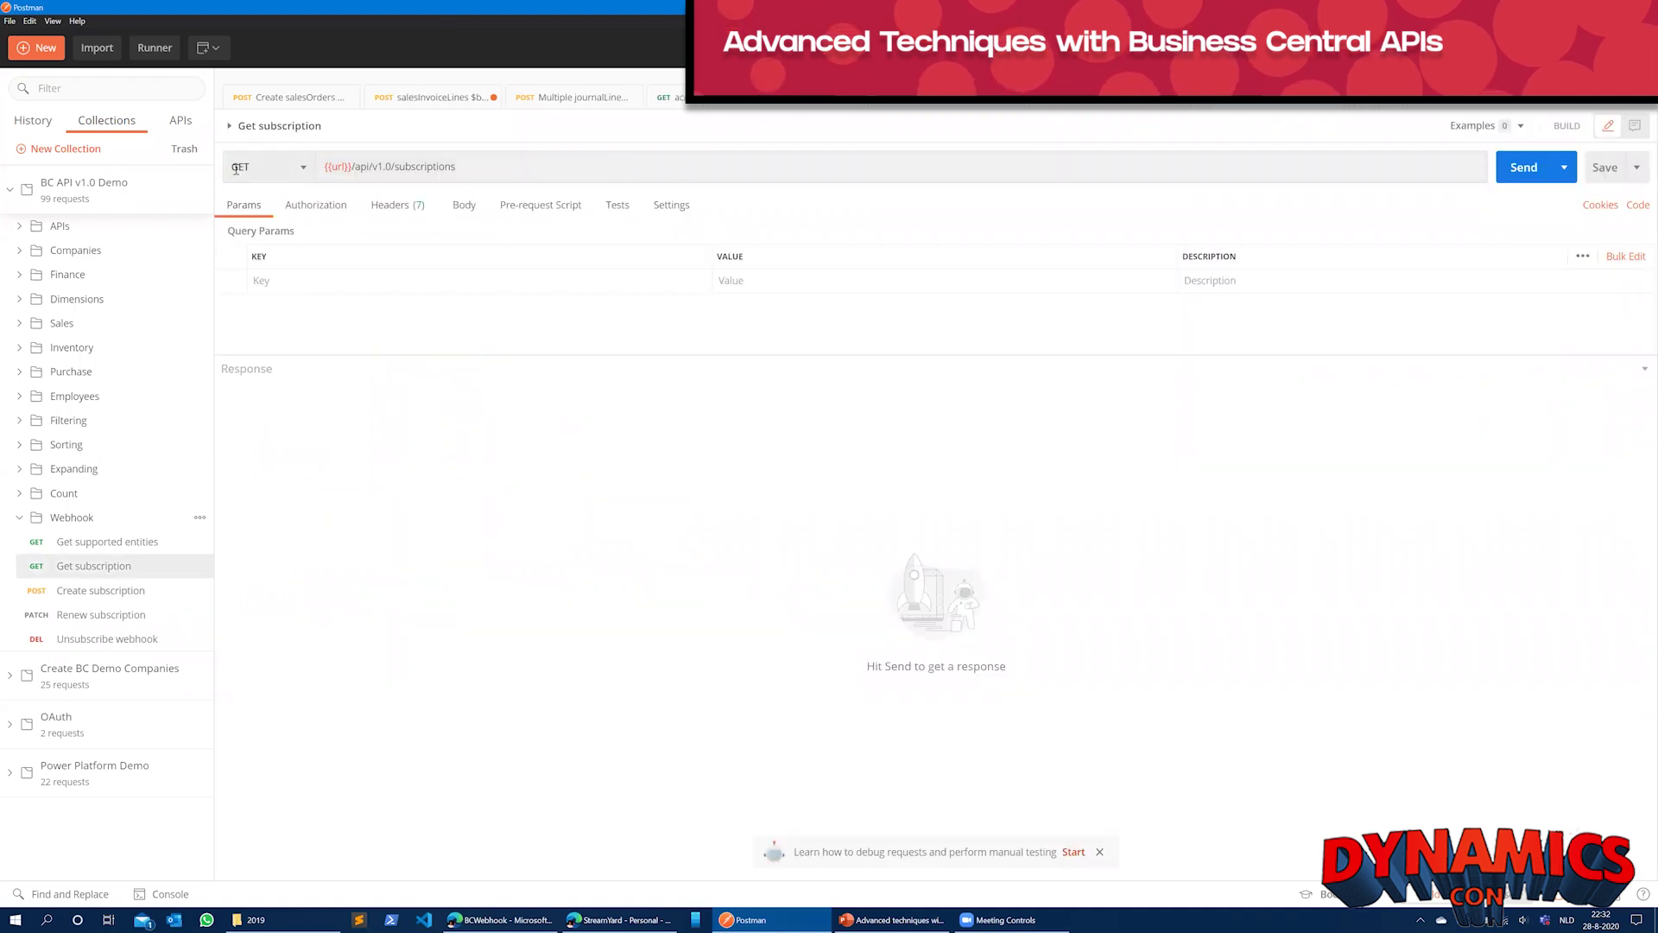
click(1528, 166)
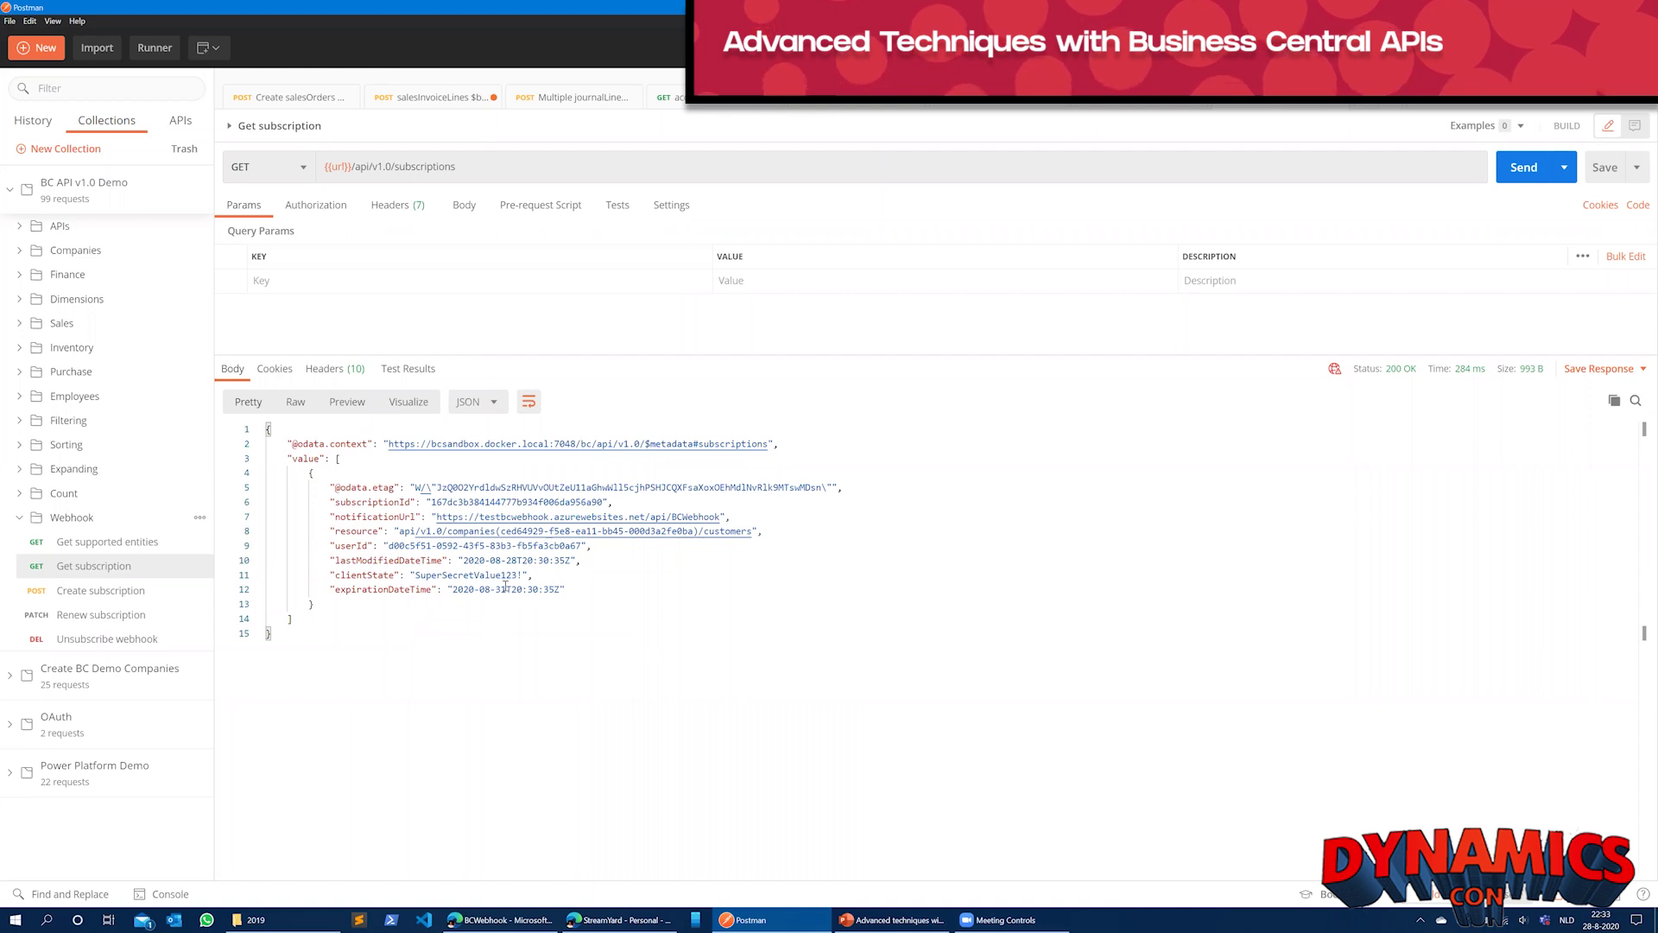
drag(560, 589, 450, 588)
click(448, 589)
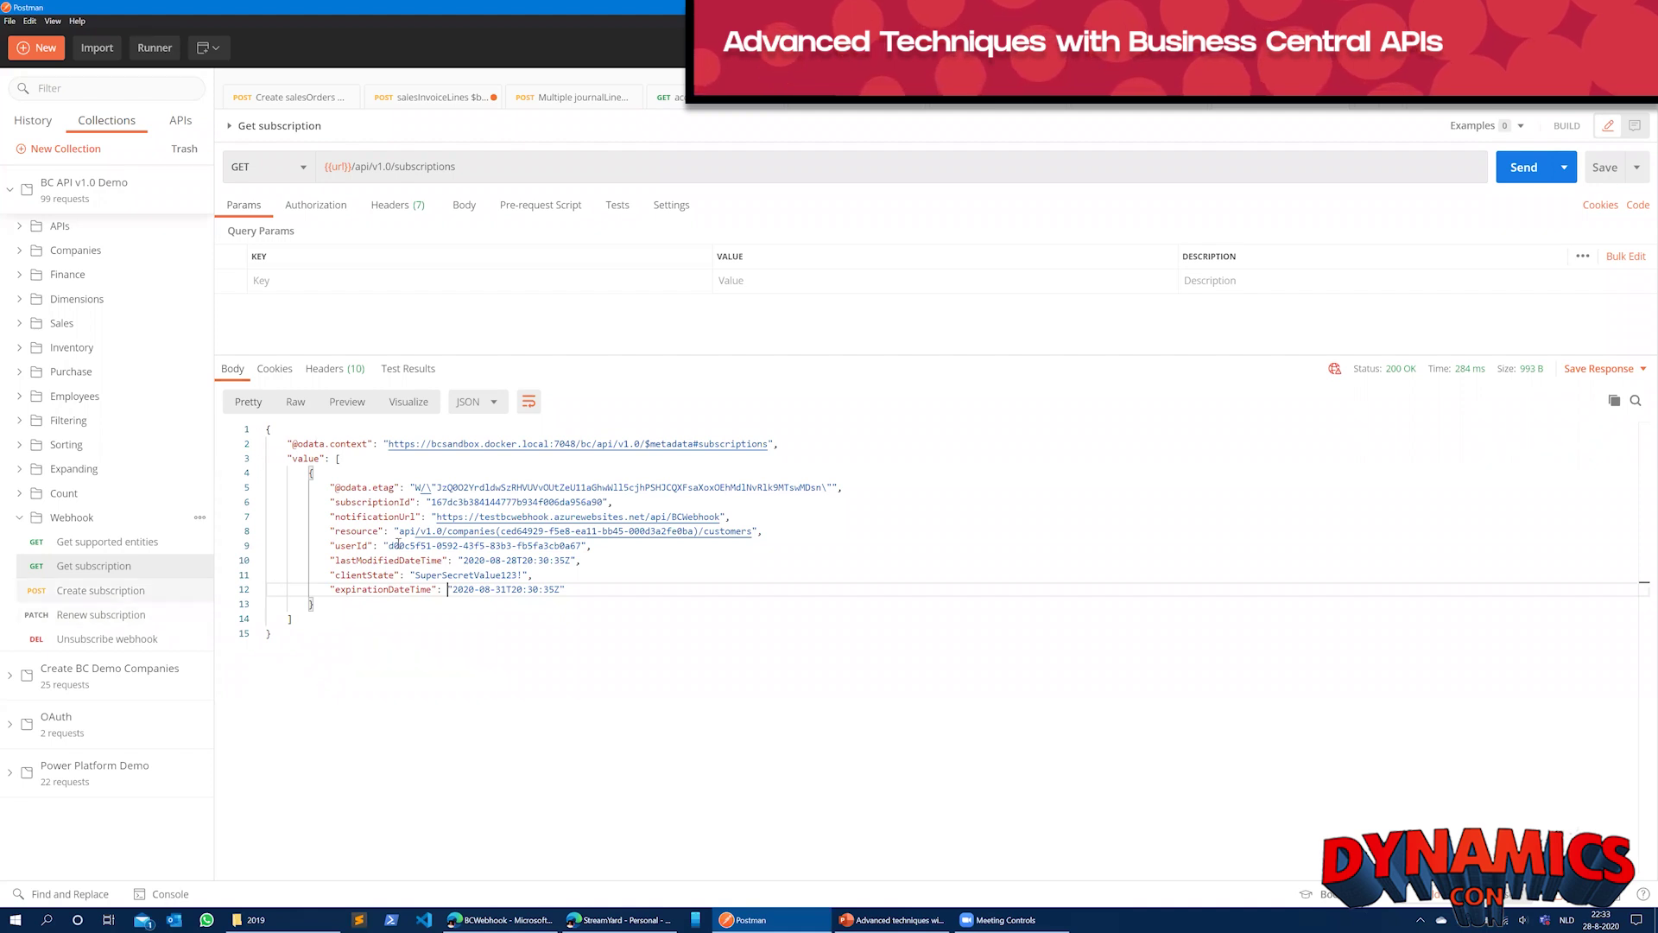
- Copy the subscriptionId value from the Get subscription response
click(435, 502)
drag(434, 502, 603, 502)
right_click(595, 502)
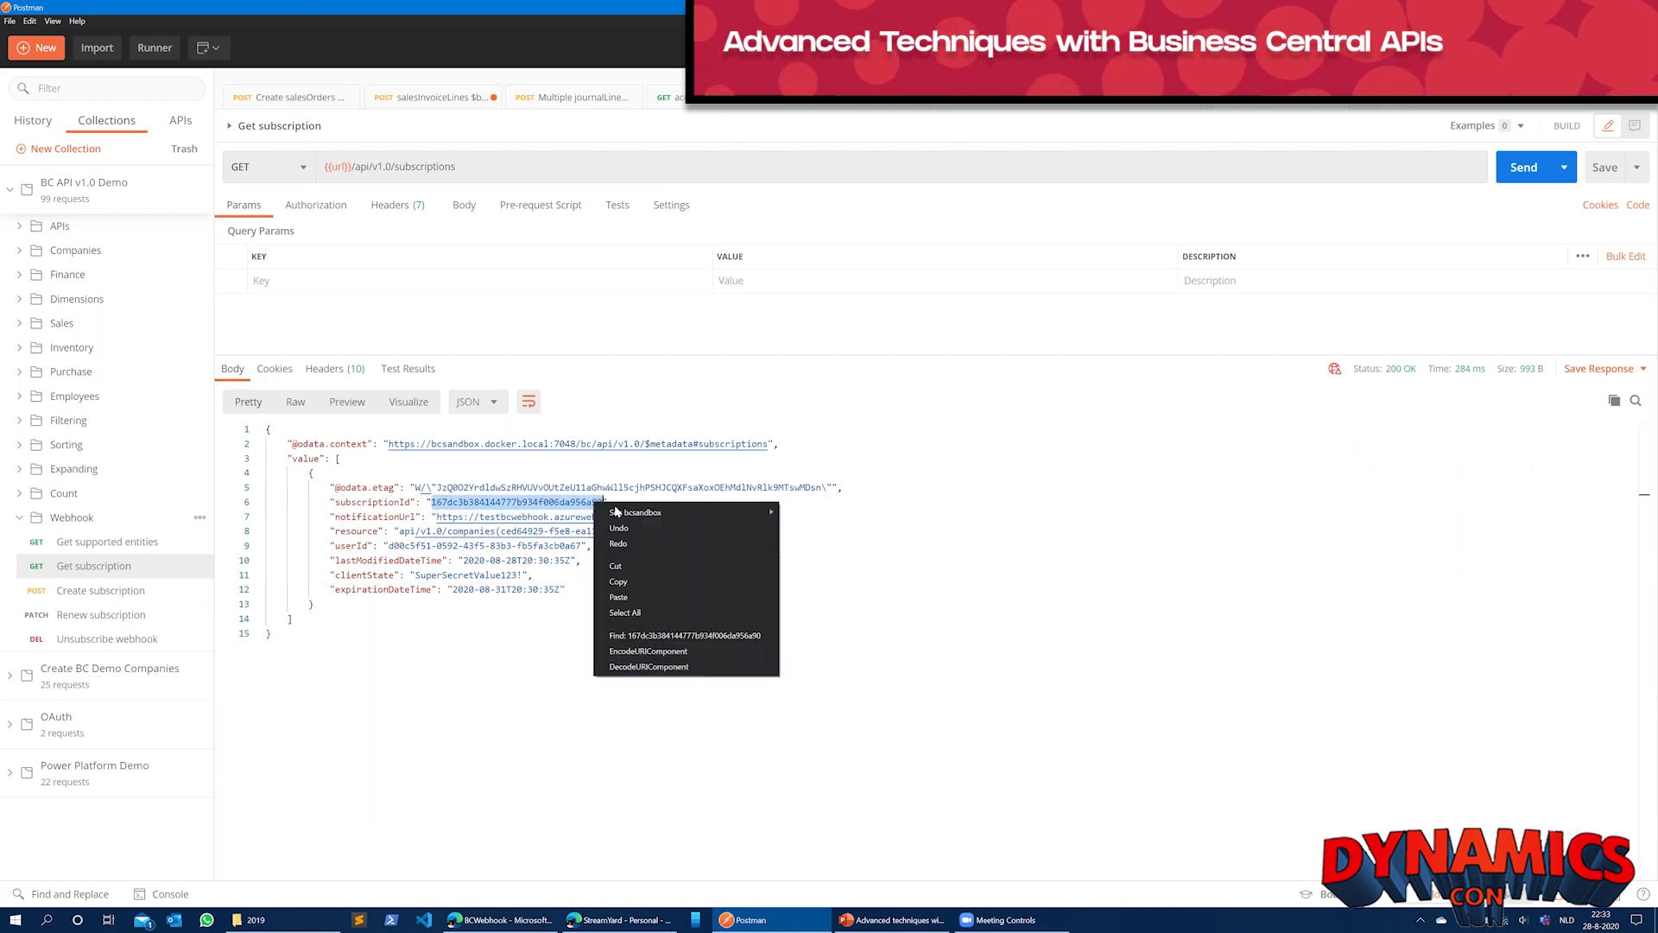
click(628, 582)
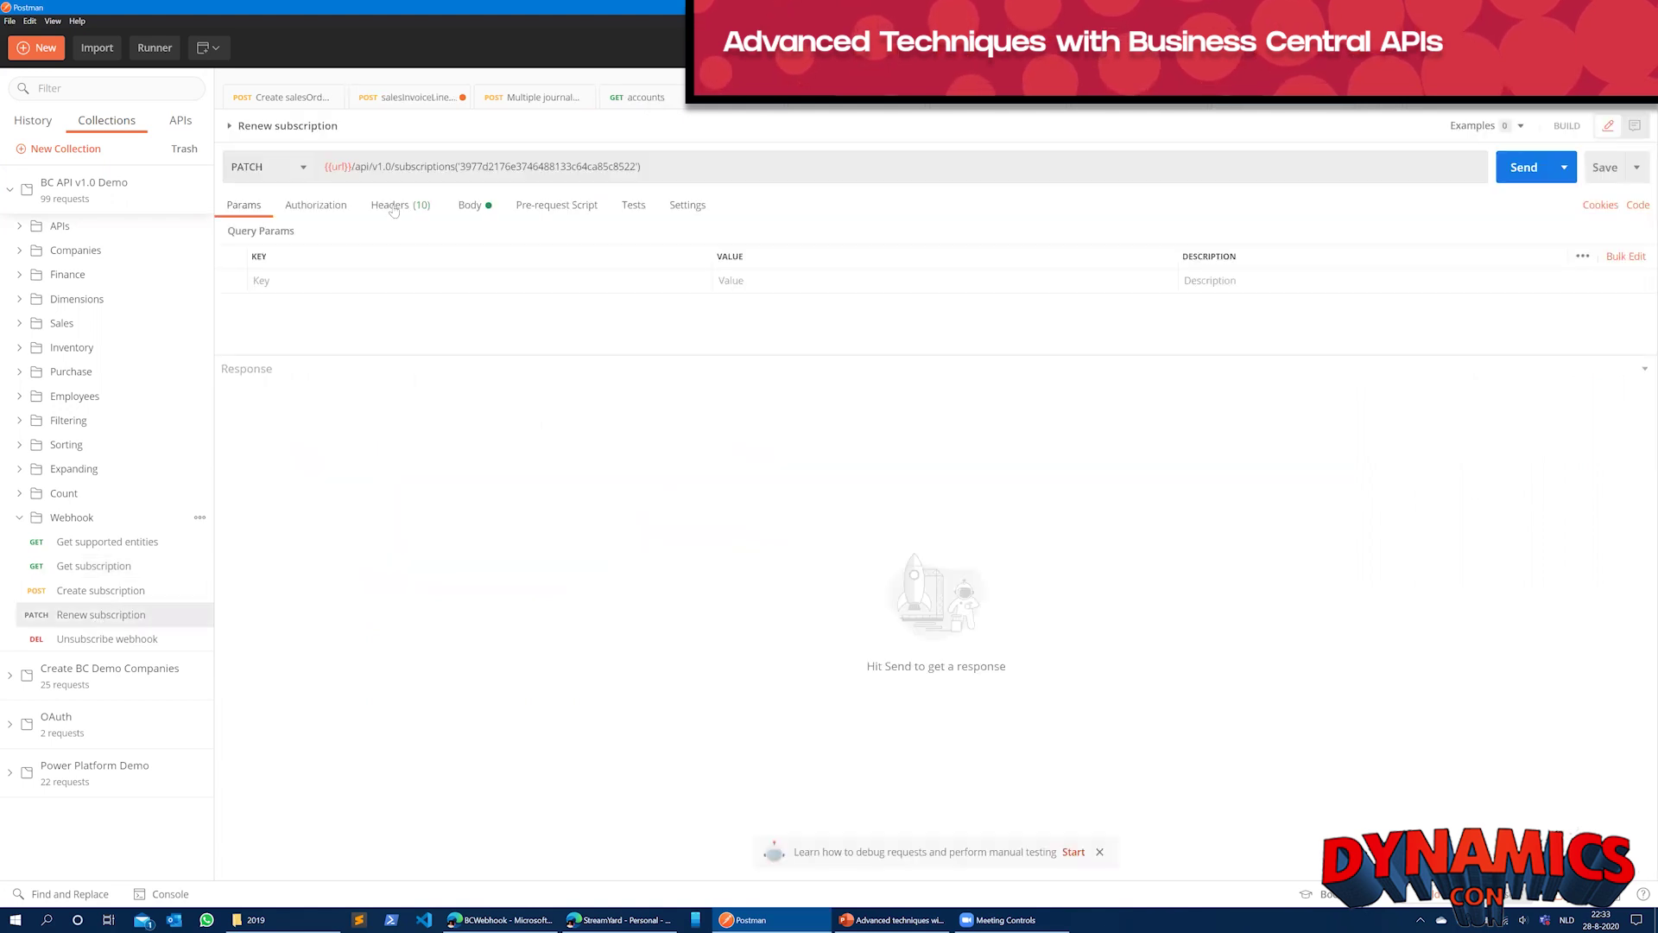
- Replace the ID in the Renew subscription request's URL with the copied subscription ID, check its body and send the request
click(468, 169)
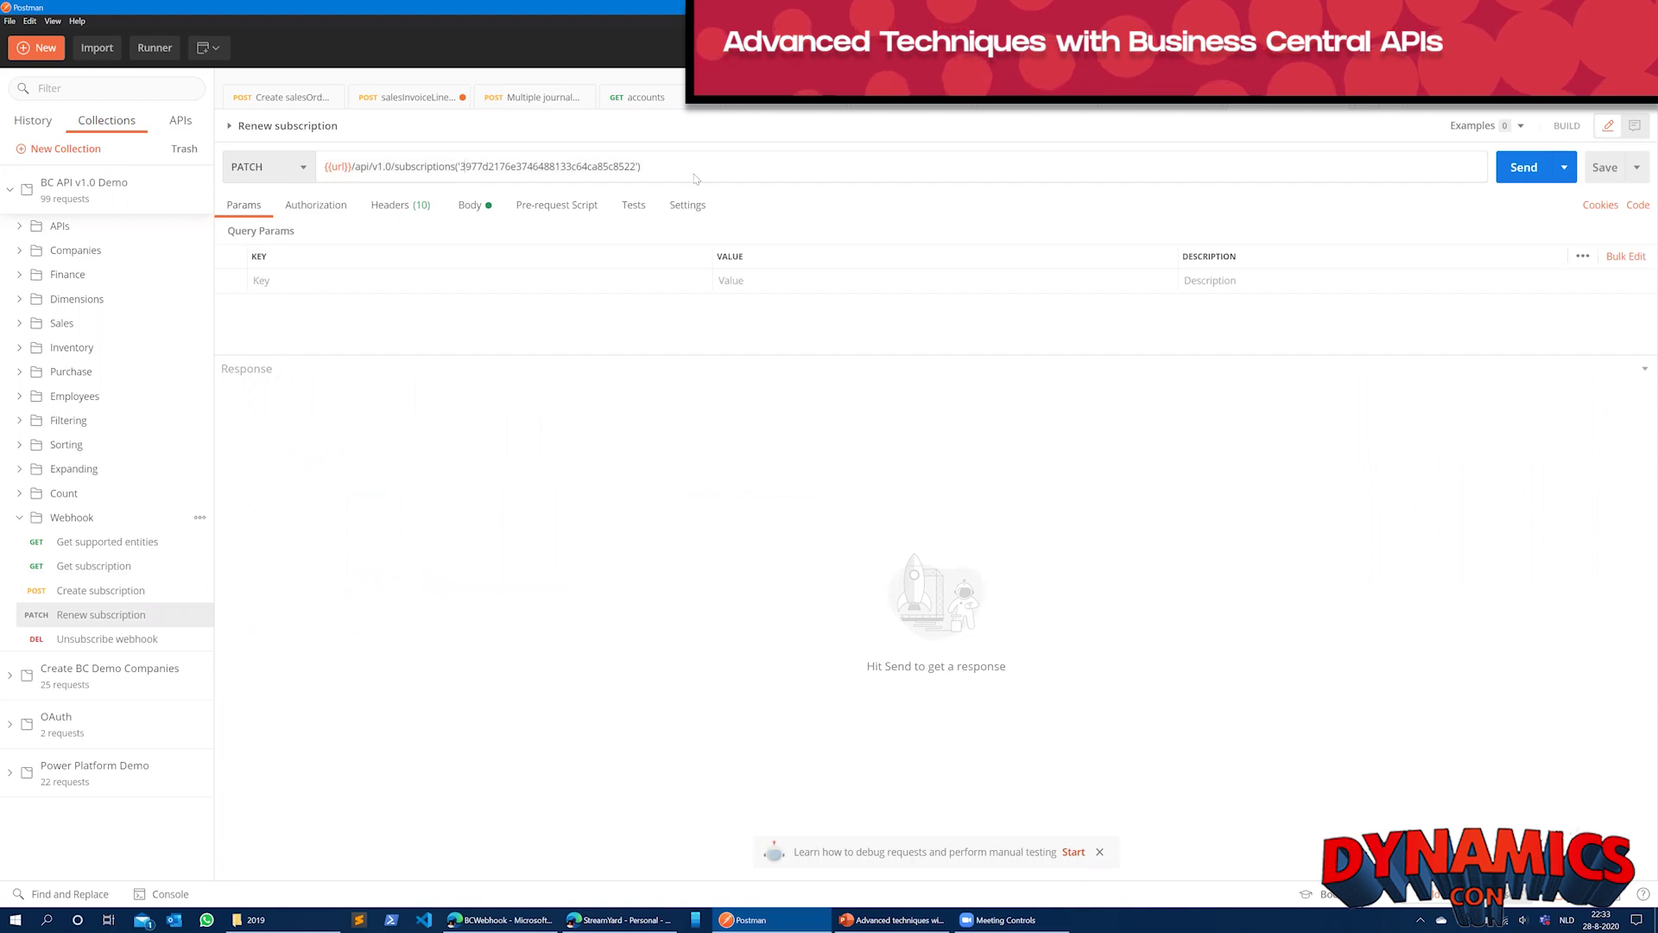
key(ctrl+shift+Left)
key(BackSpace)
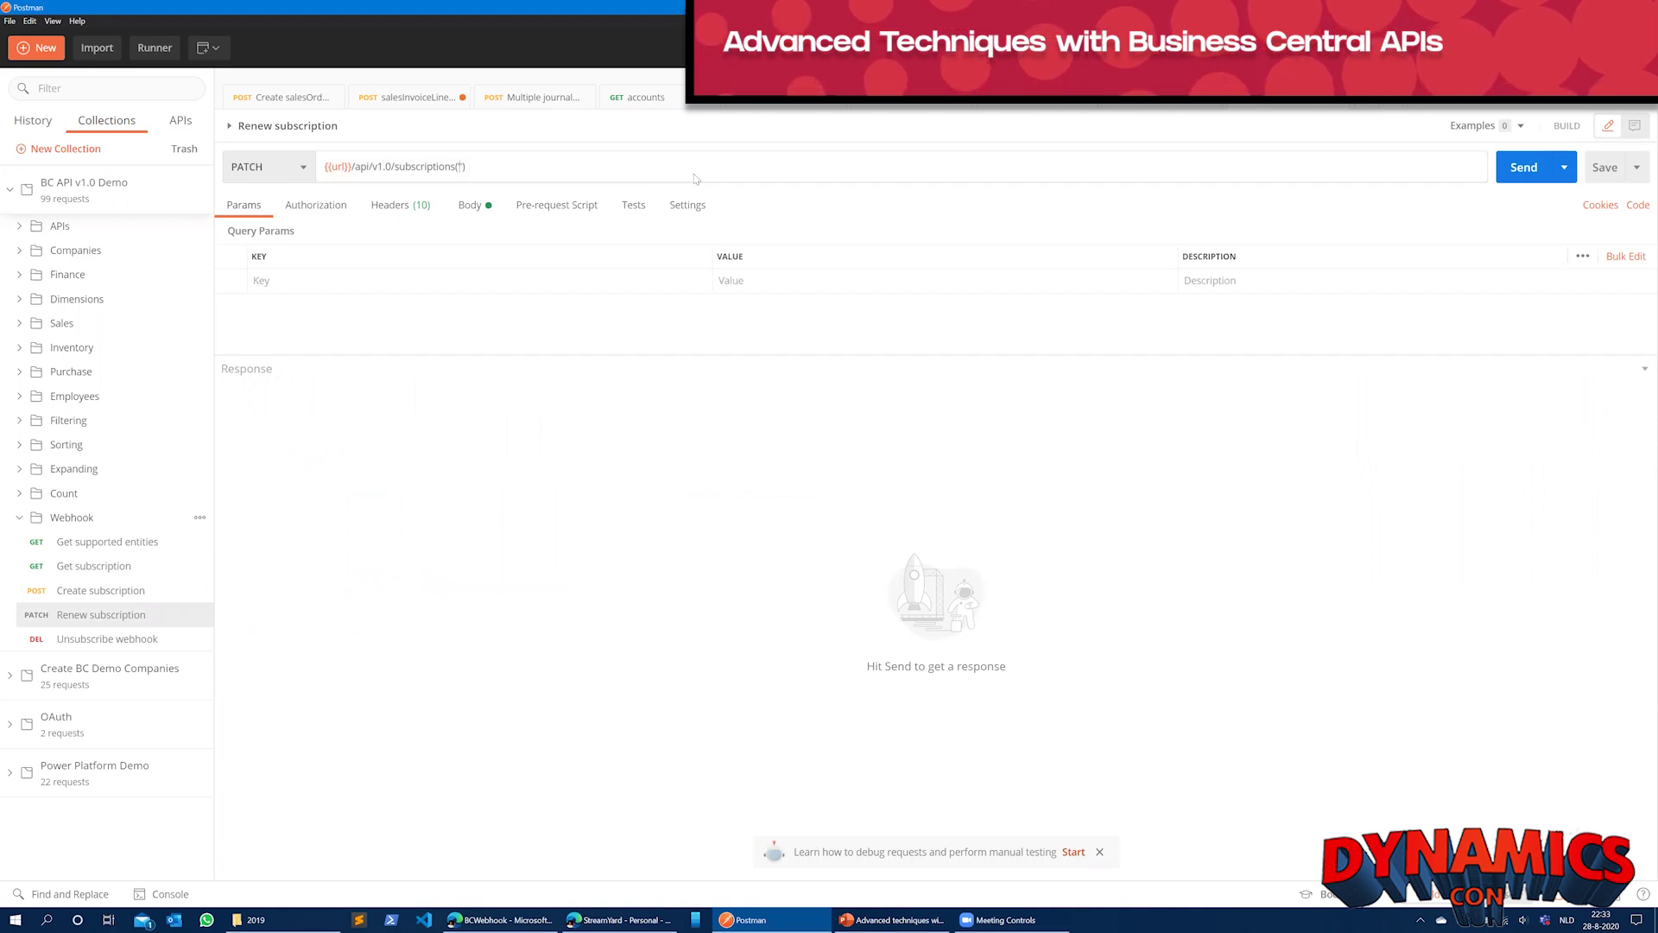
key(ctrl+v)
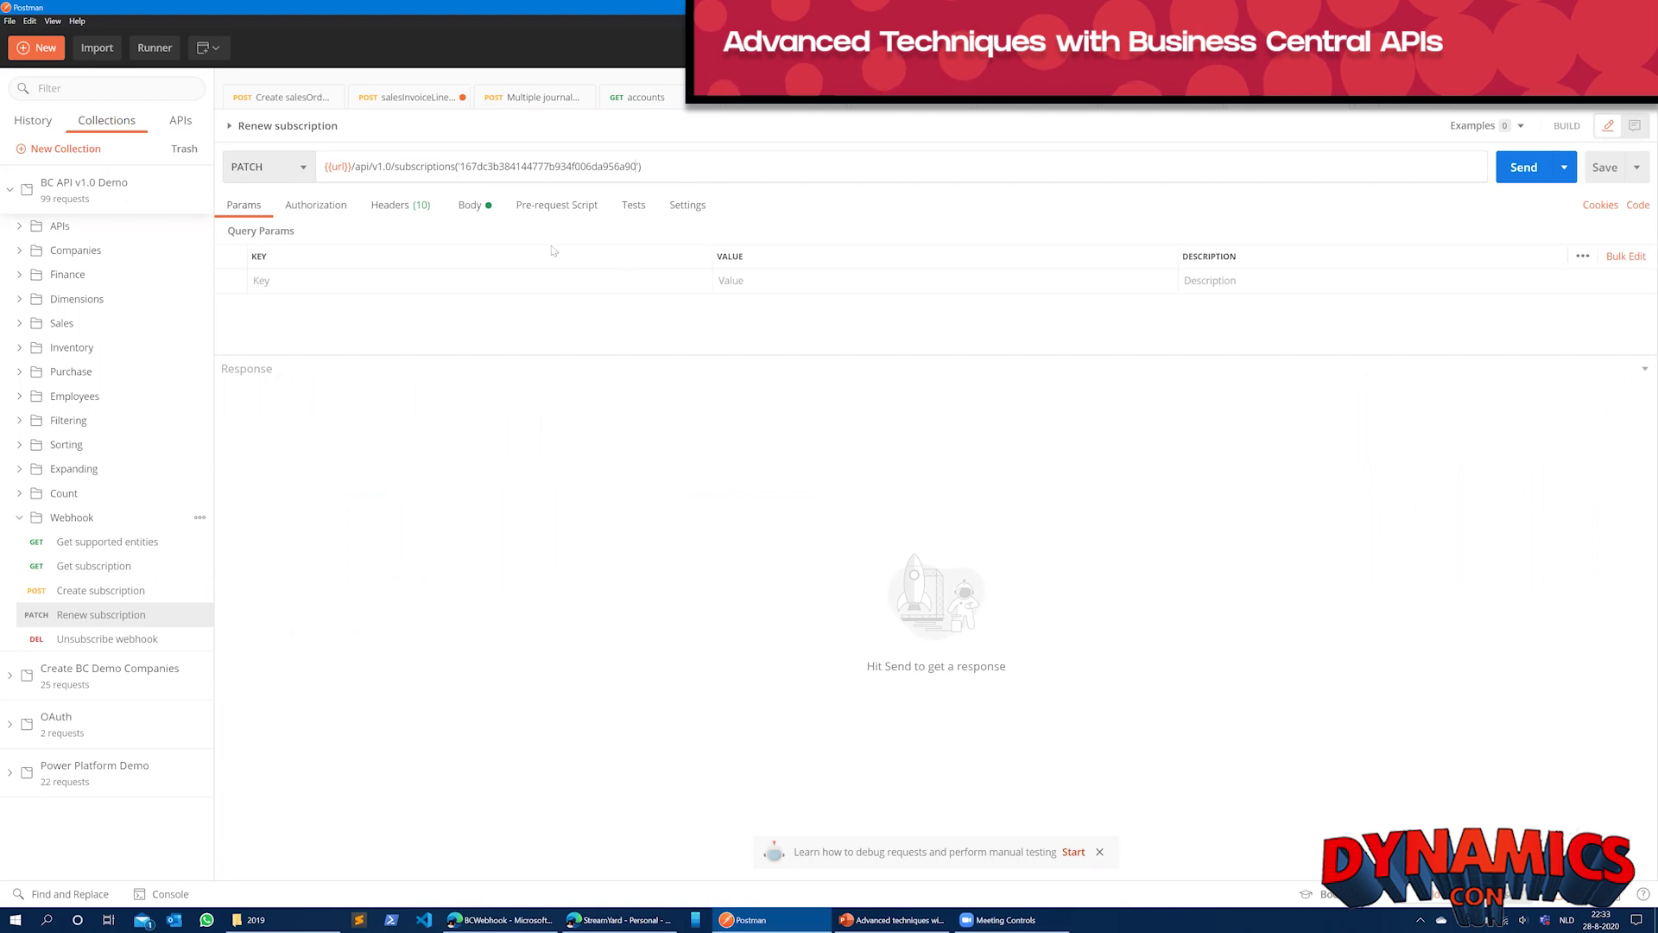
click(473, 207)
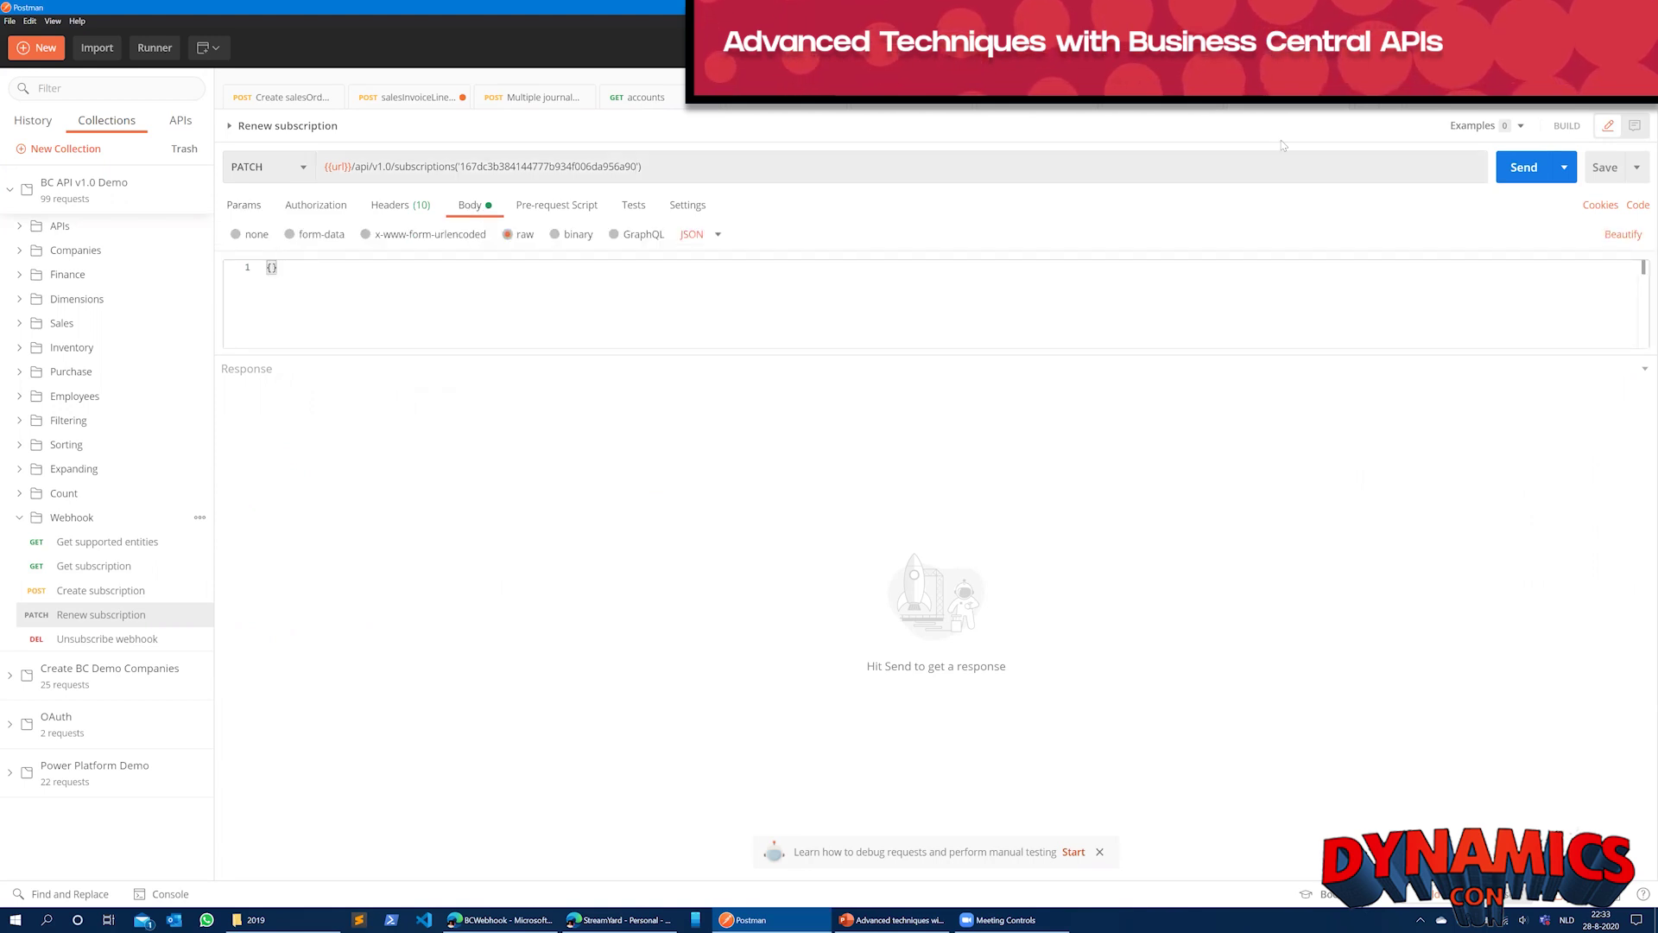
click(1522, 167)
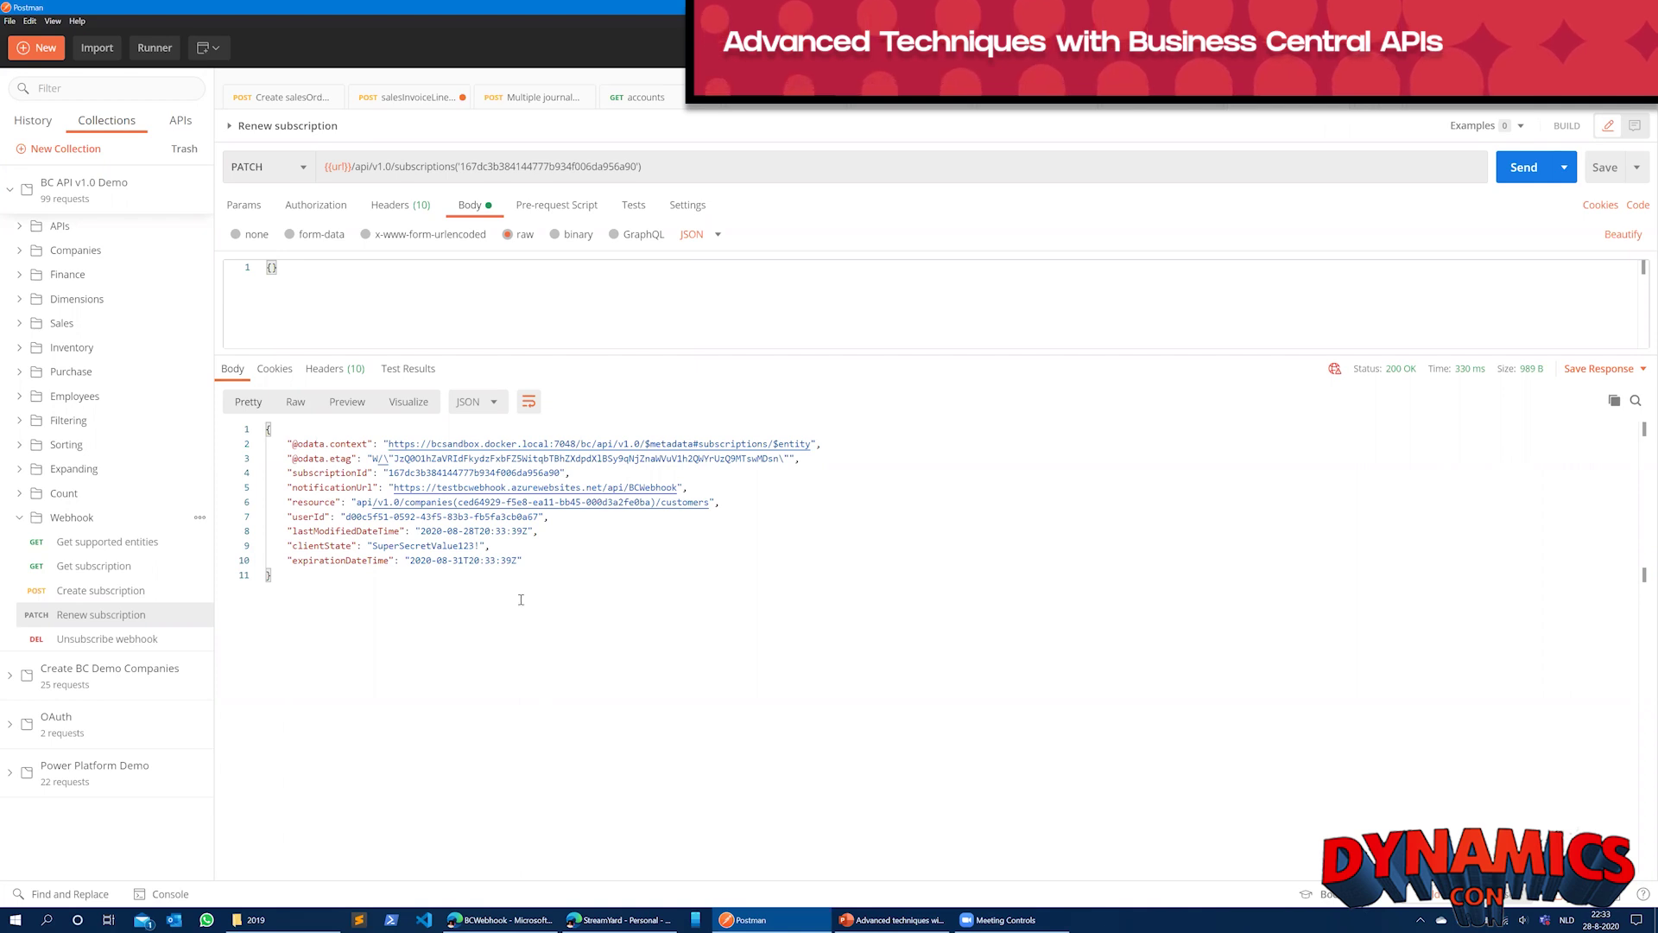
- Replace the ID in the Unsubscribe webhook request's URL with the copied subscription ID and send the request
click(150, 643)
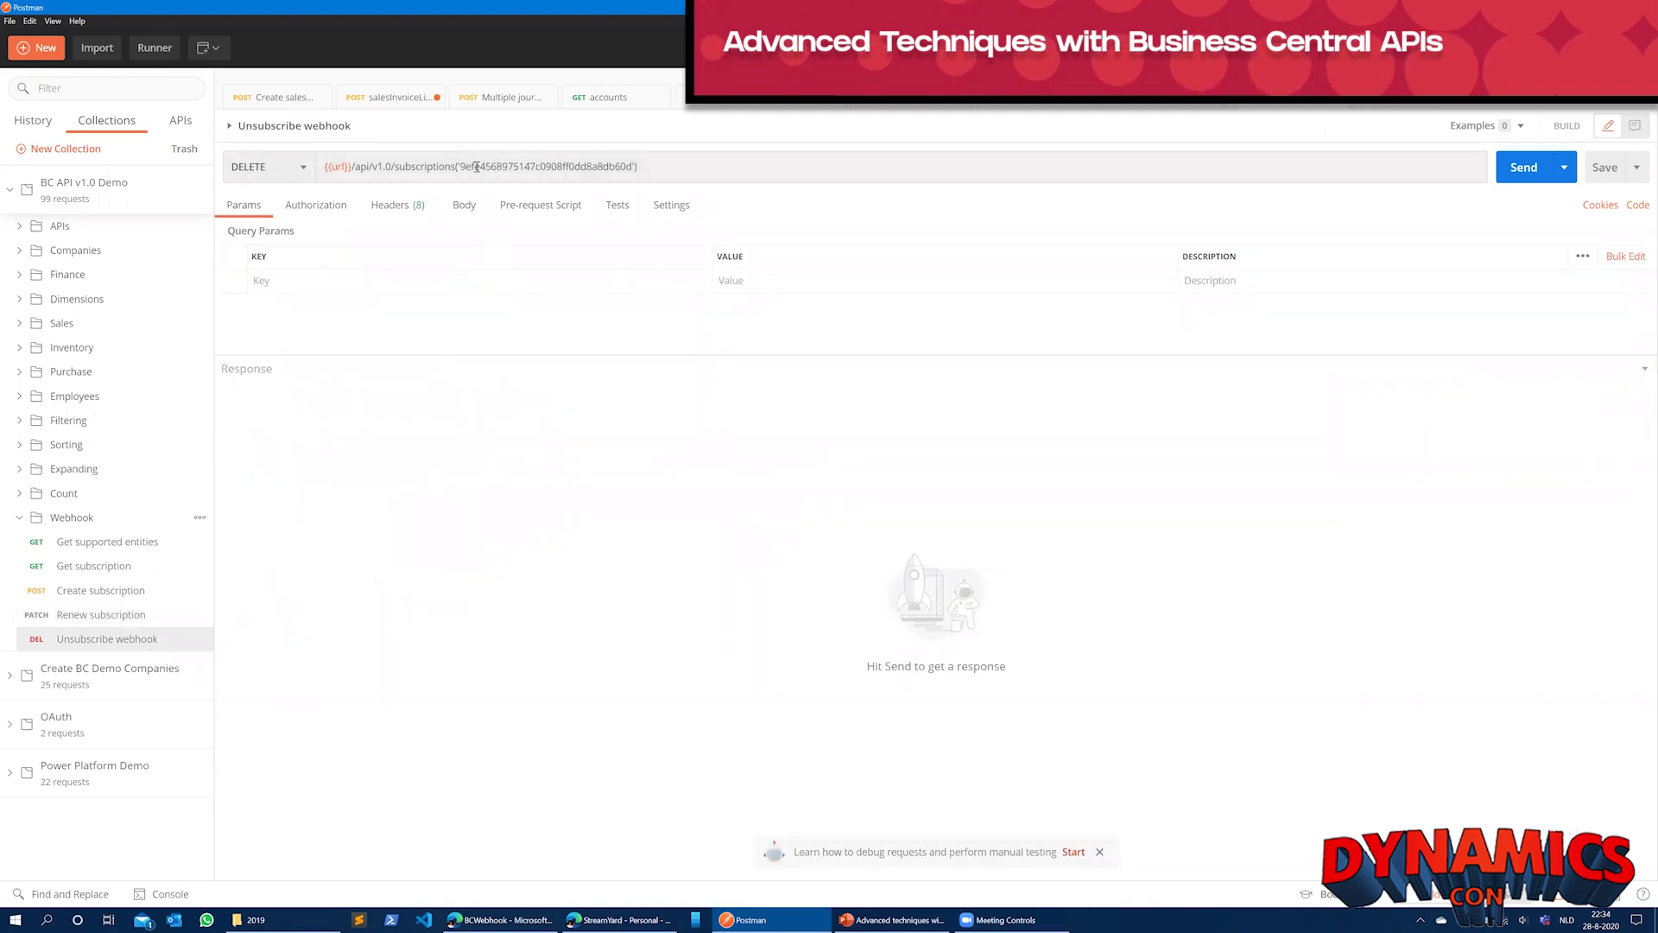
drag(460, 167, 634, 166)
key(BackSpace)
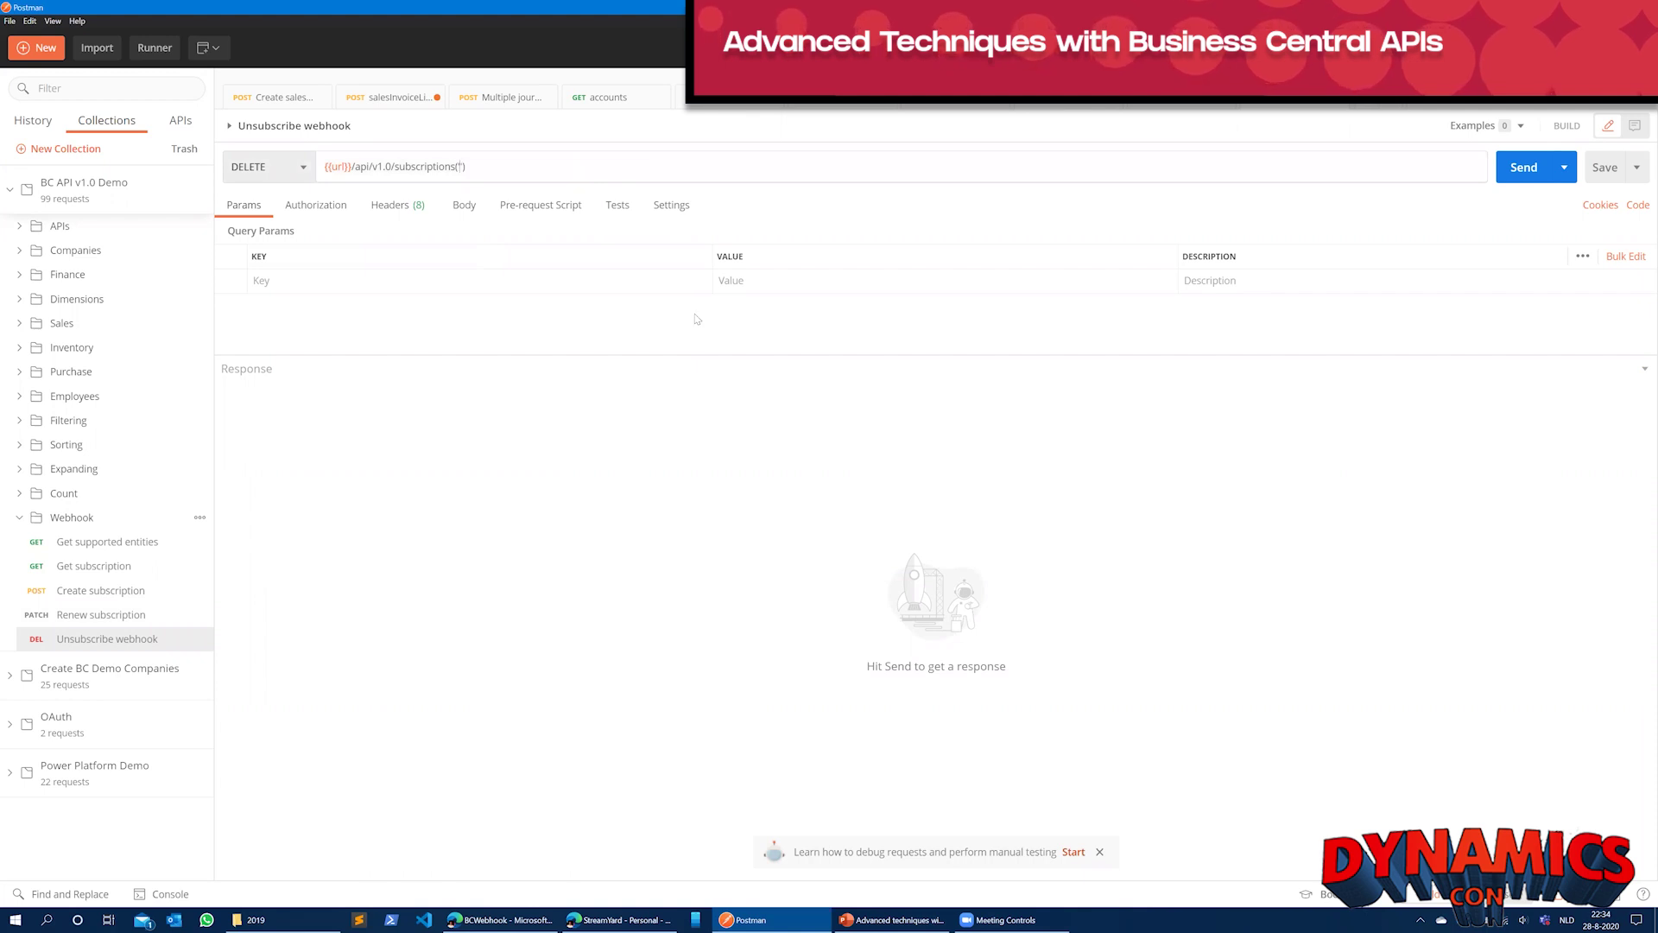
key(ctrl+v)
click(1500, 165)
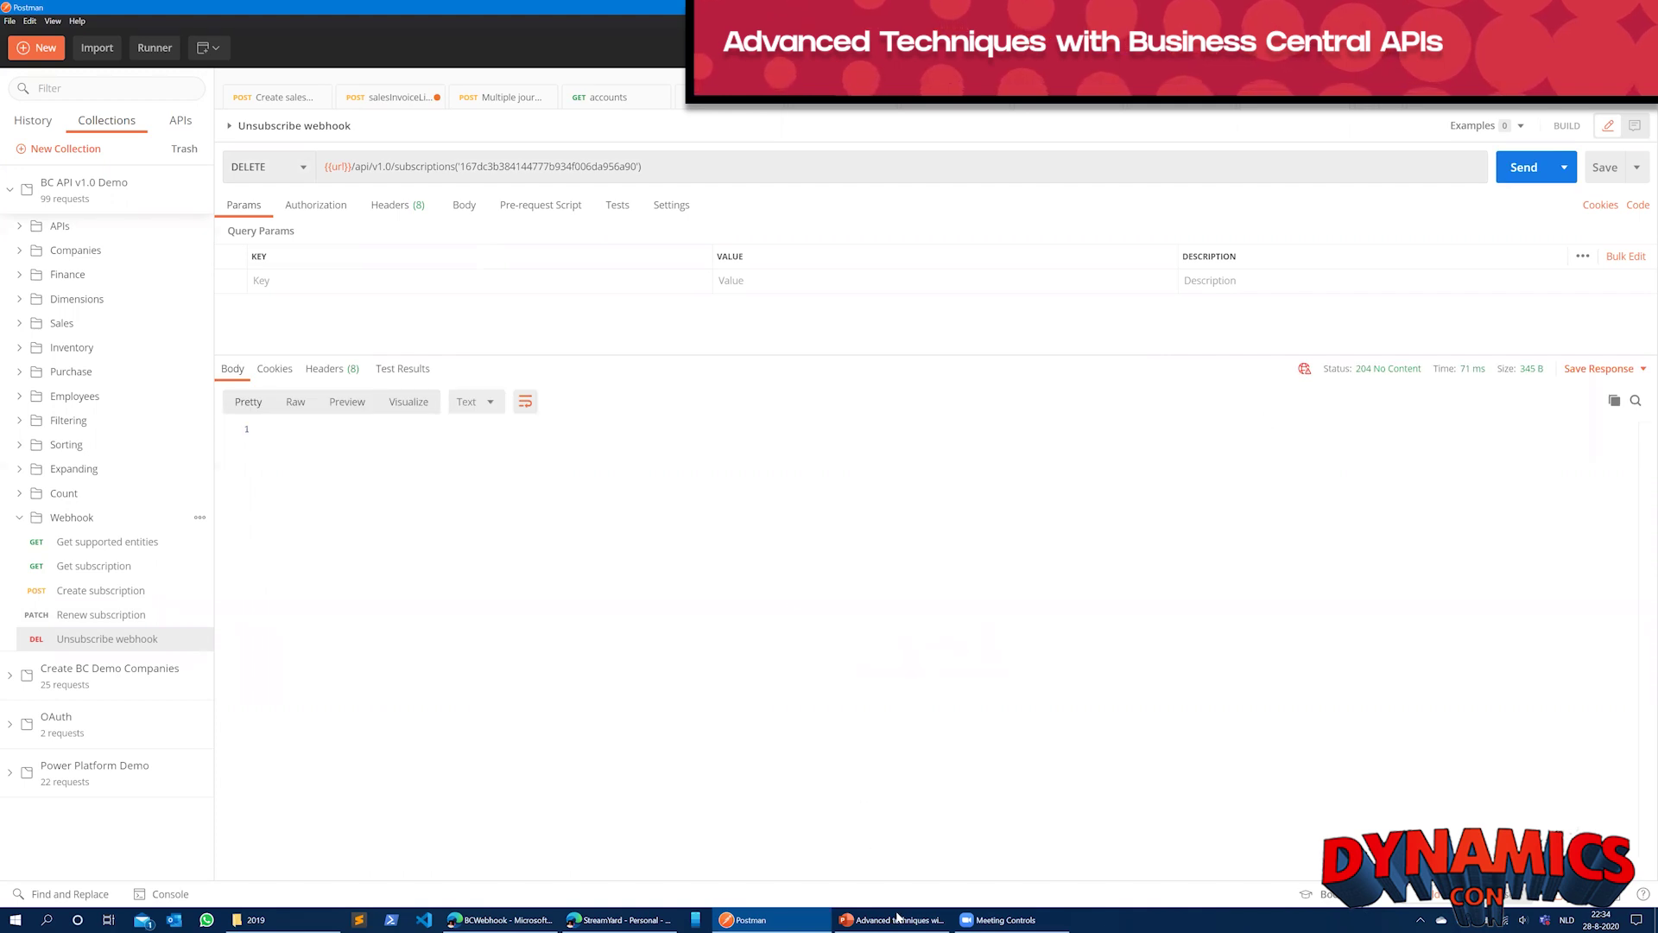
- Switch to the PowerPoint presentation about advanced techniques with Business Central APIs
mouse_move(898, 917)
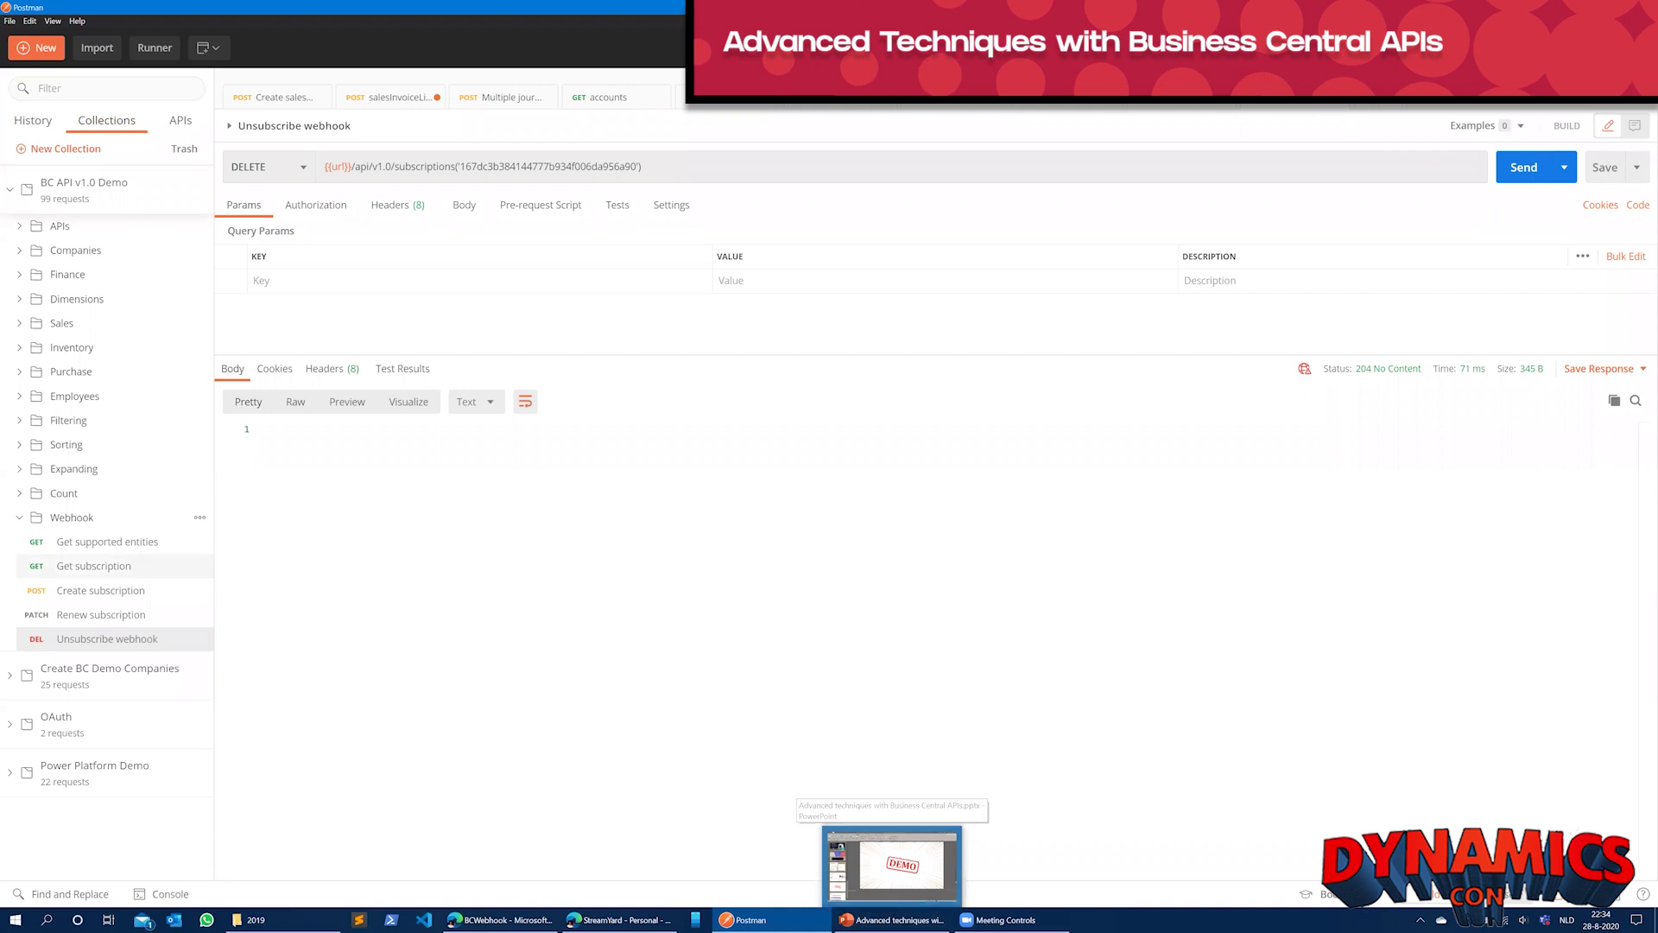
click(892, 919)
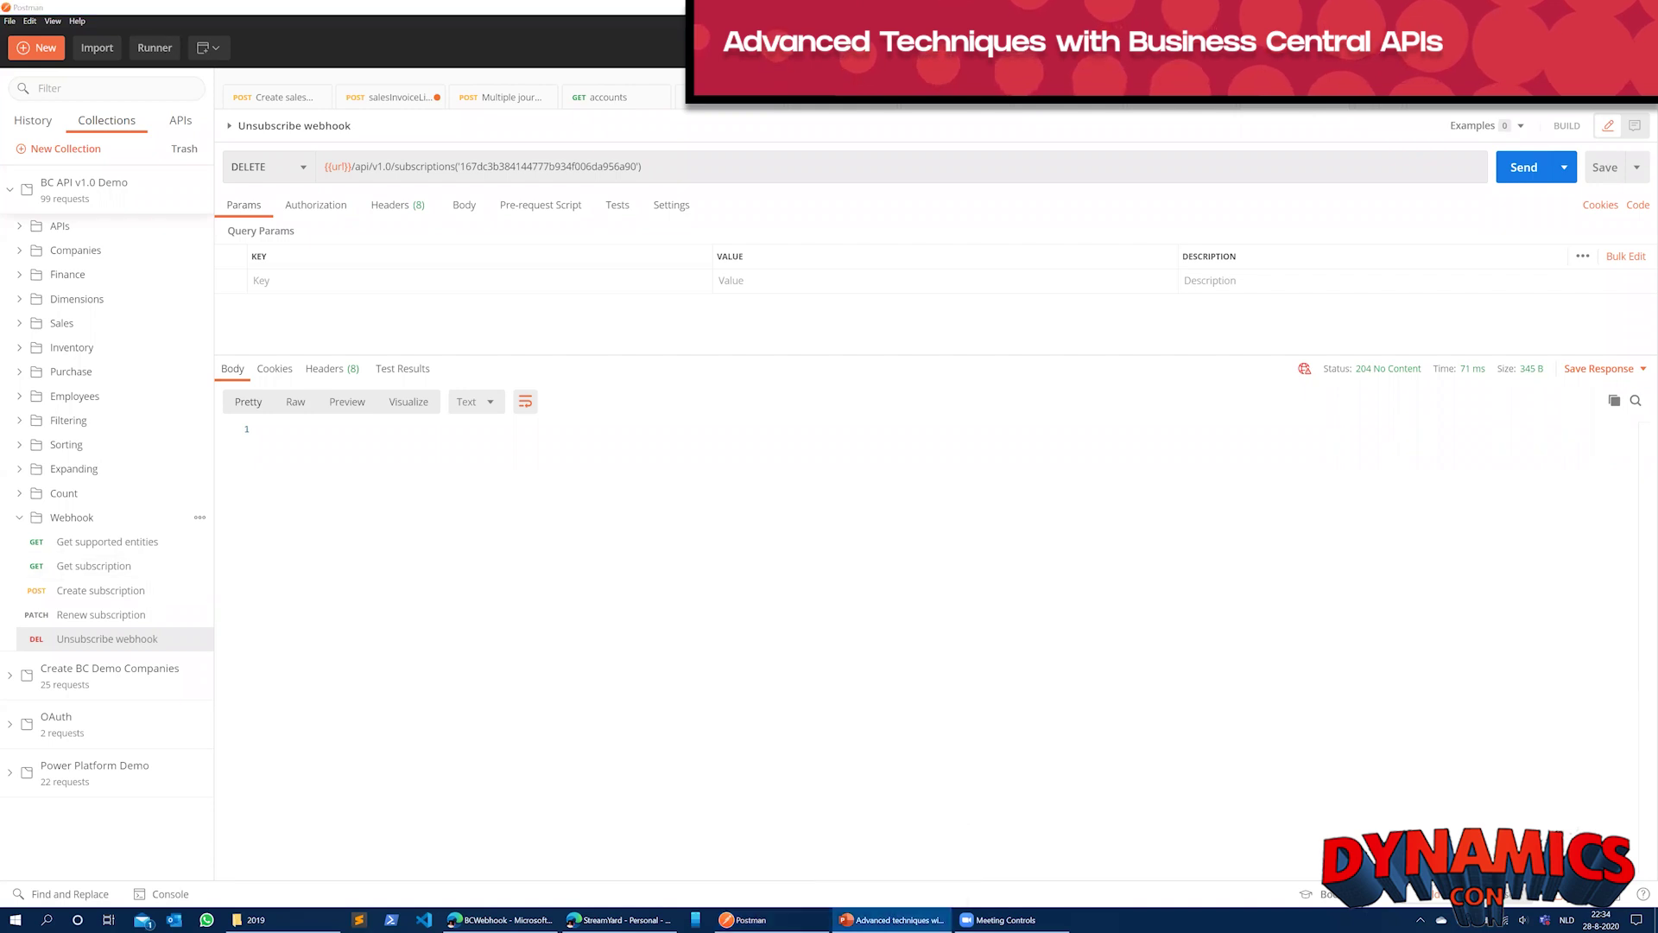